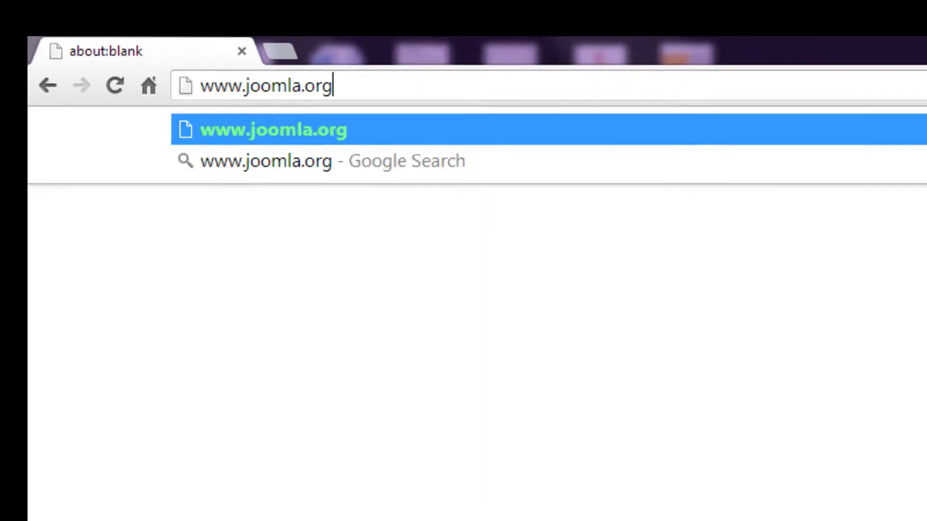
- Load joomla.org and download the Joomla 3.2.1 full package ZIP from its Download page
key(Return)
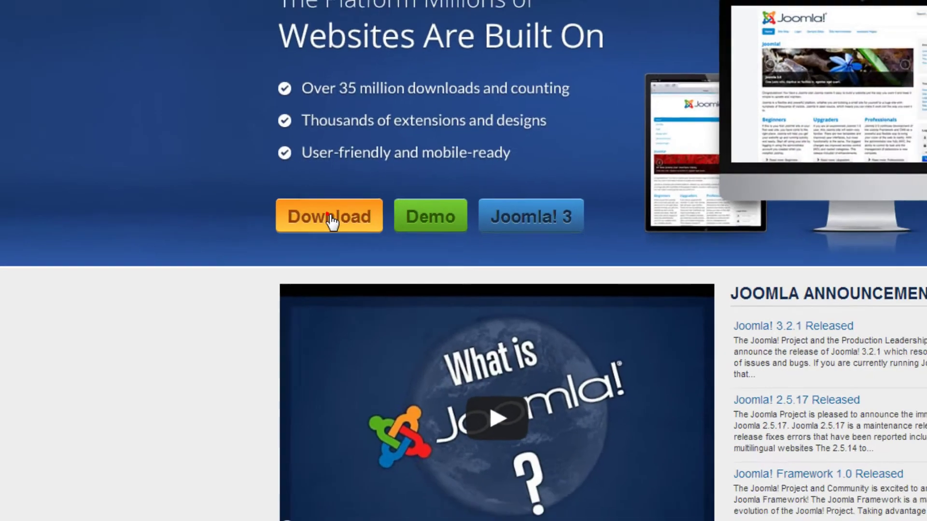
click(330, 218)
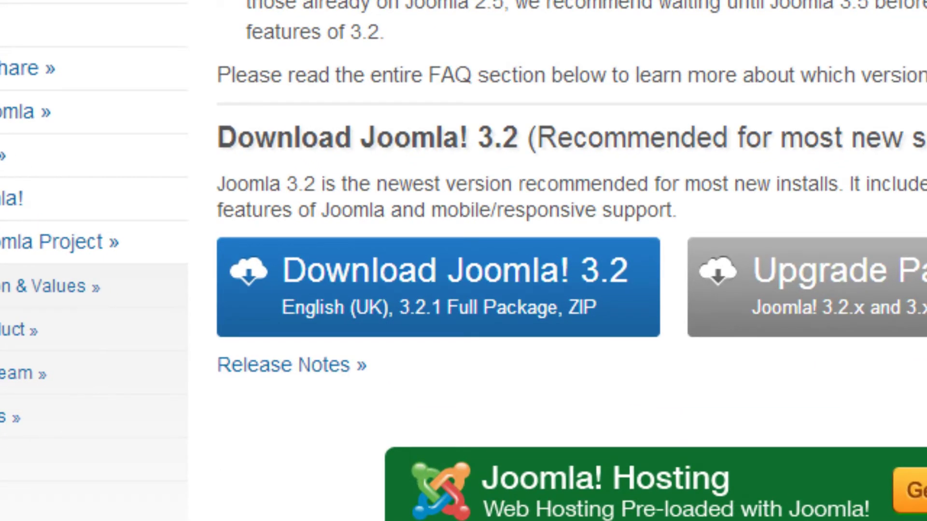
click(476, 271)
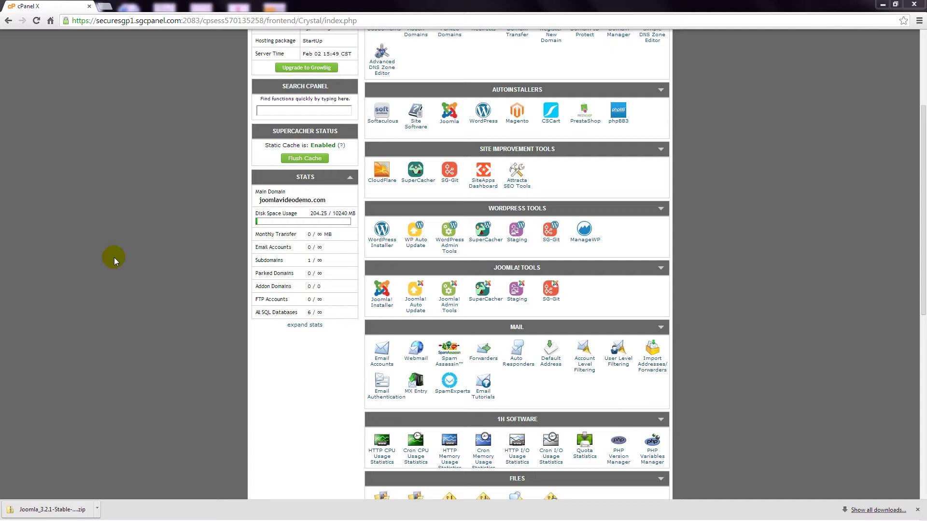
scroll(114, 257, down, 1)
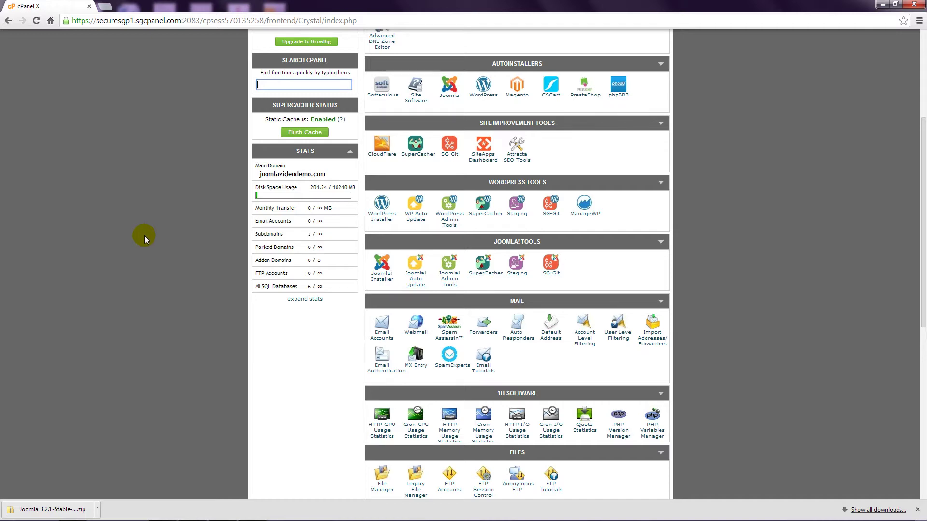
scroll(144, 236, down, 4)
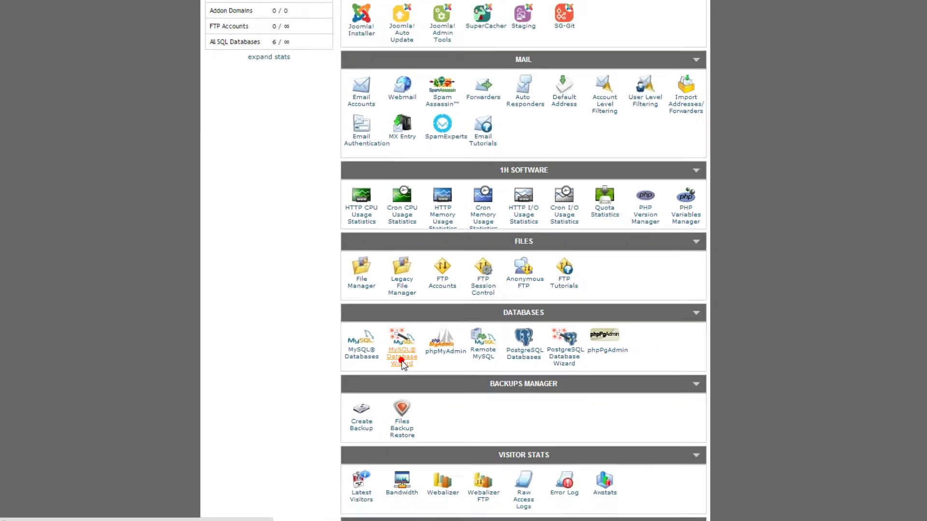
- Create the database joomlav5_australia with the MySQL Database Wizard
click(285, 384)
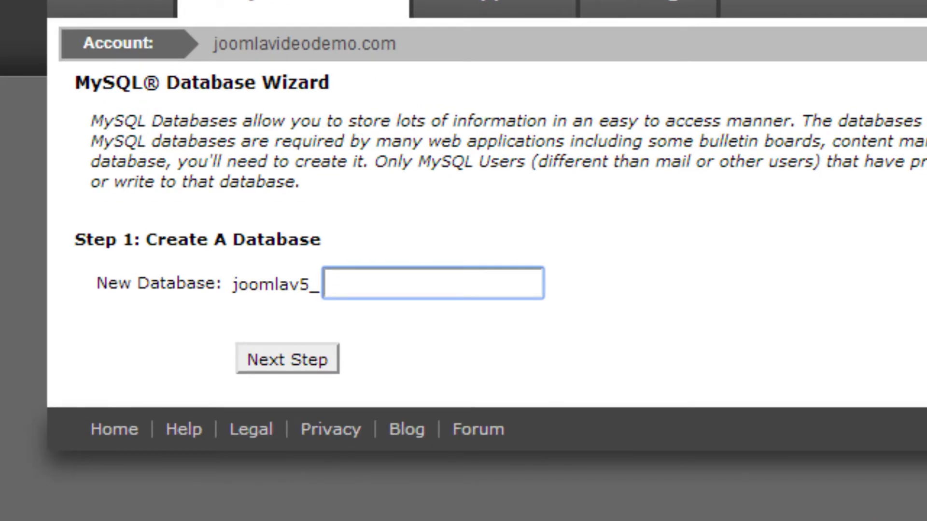
text(australi)
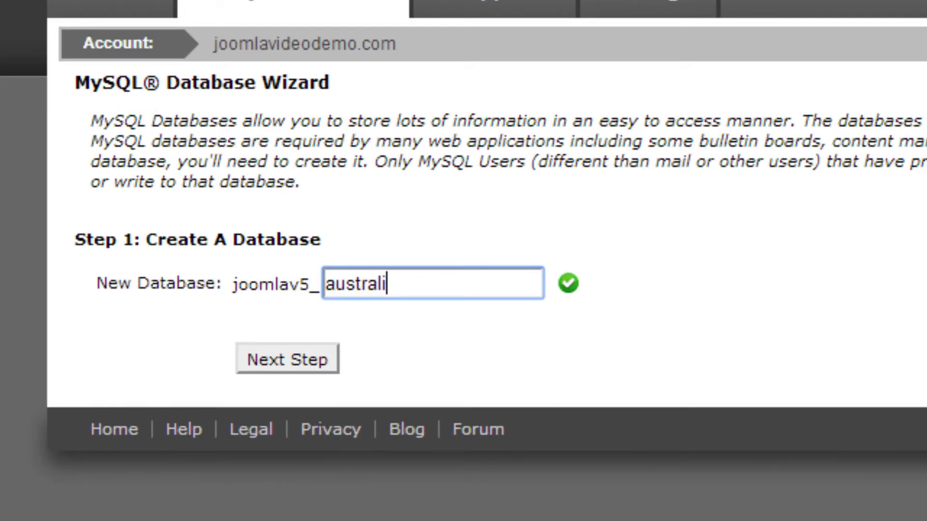
text(a)
click(307, 361)
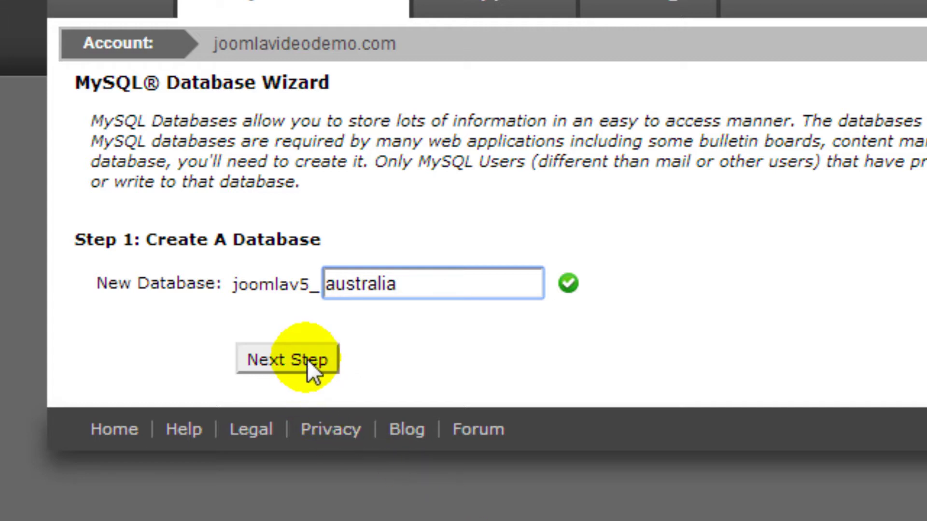
click(307, 359)
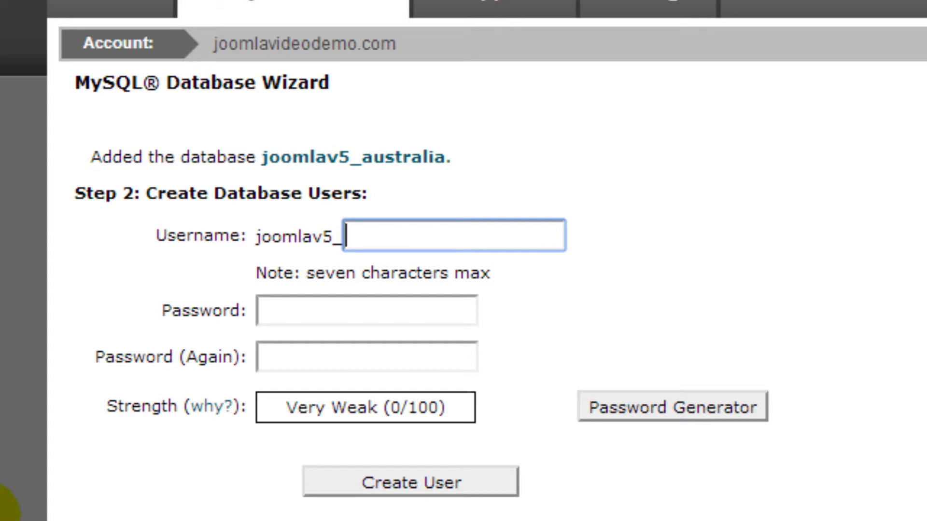
- Create database user joomlav5_sydney, entering and confirming its password
text(sydney)
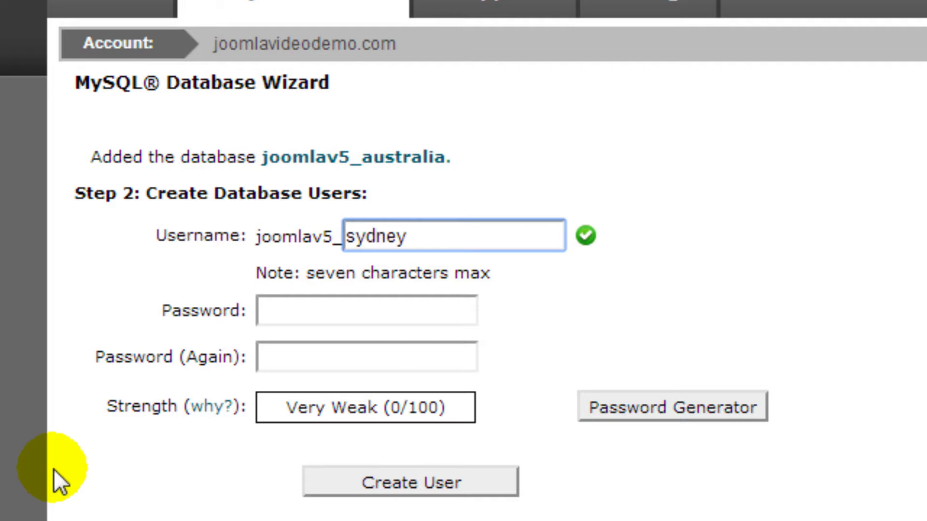
key(Tab)
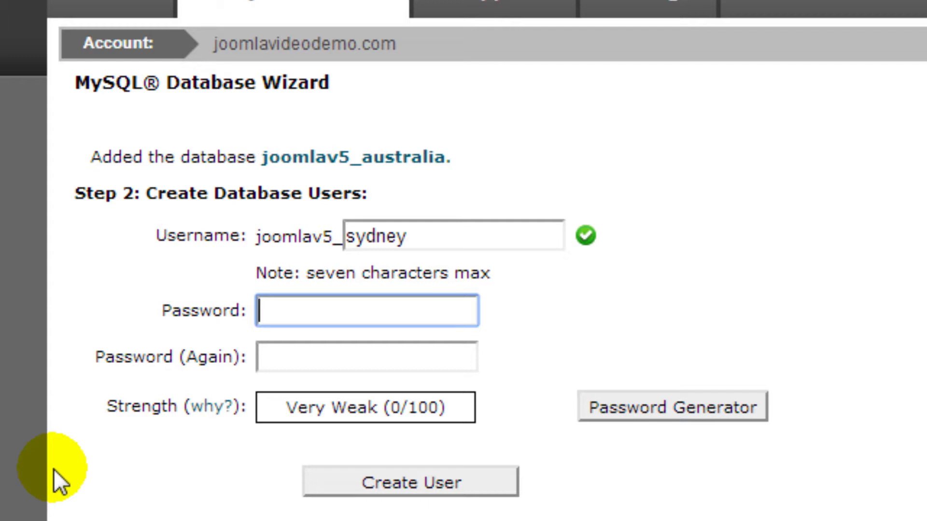
text(**********)
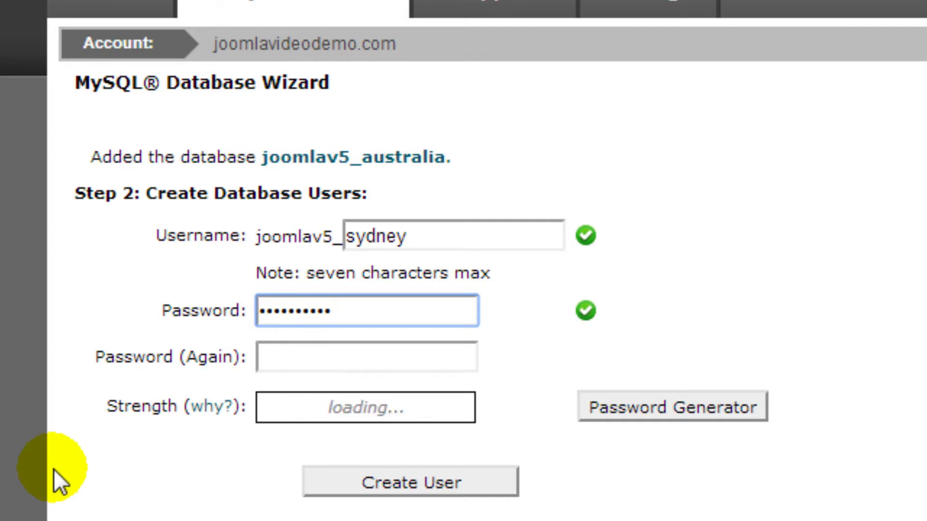
key(Tab)
text(**********)
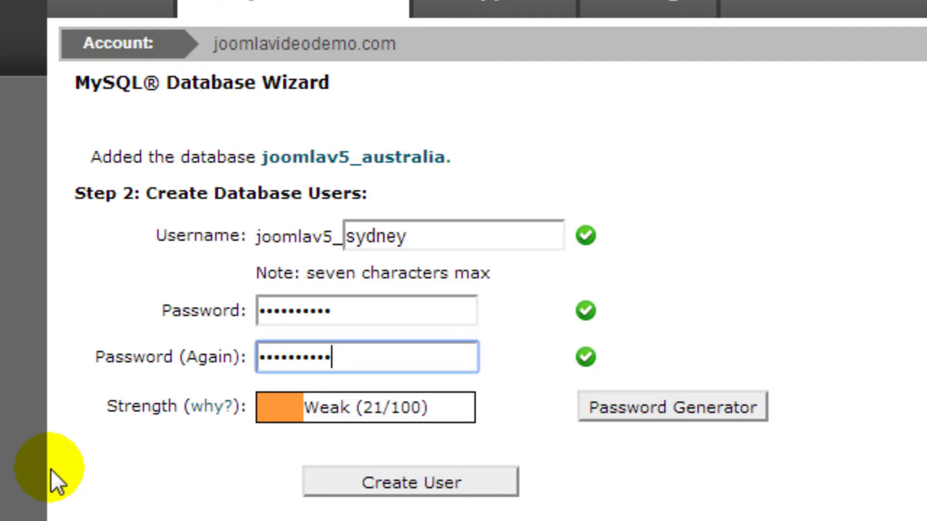
click(414, 480)
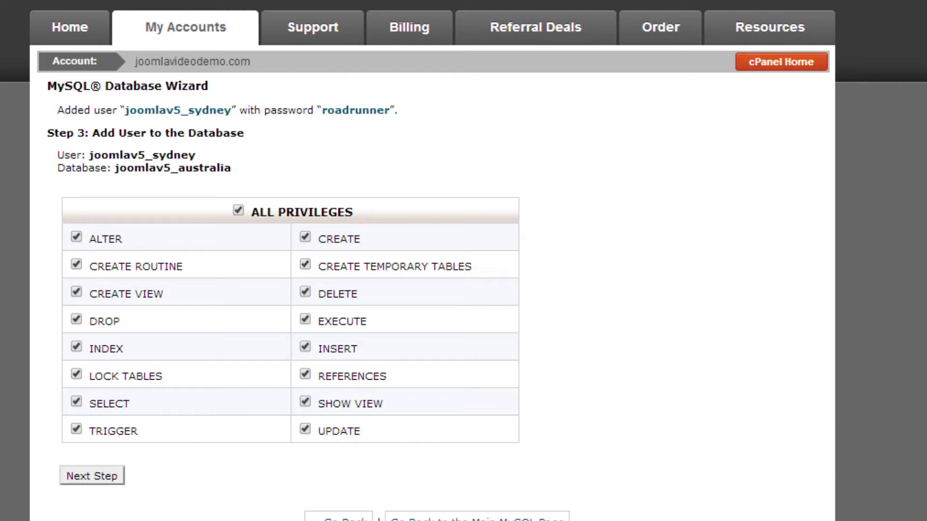
- Add joomlav5_sydney to joomlav5_australia with ALL PRIVILEGES
click(92, 476)
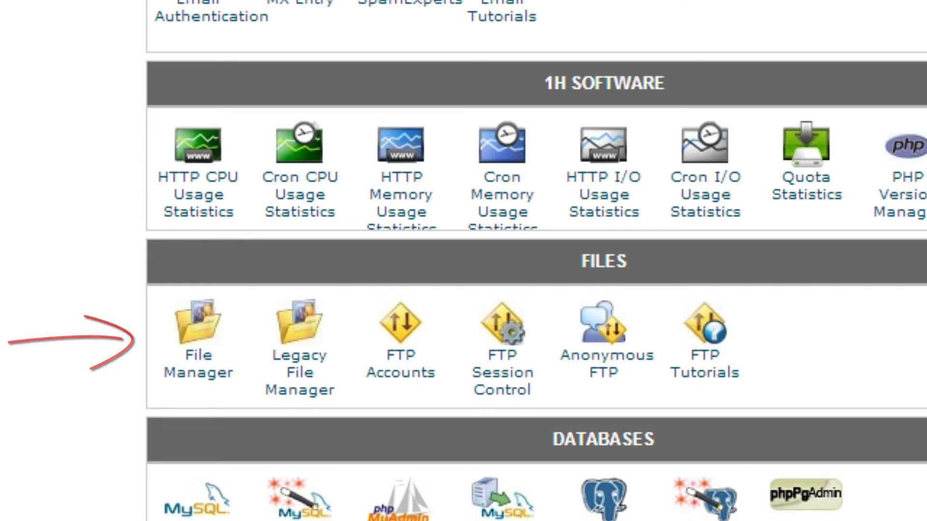
- Launch File Manager at the Web Root (public_html/www)
click(193, 363)
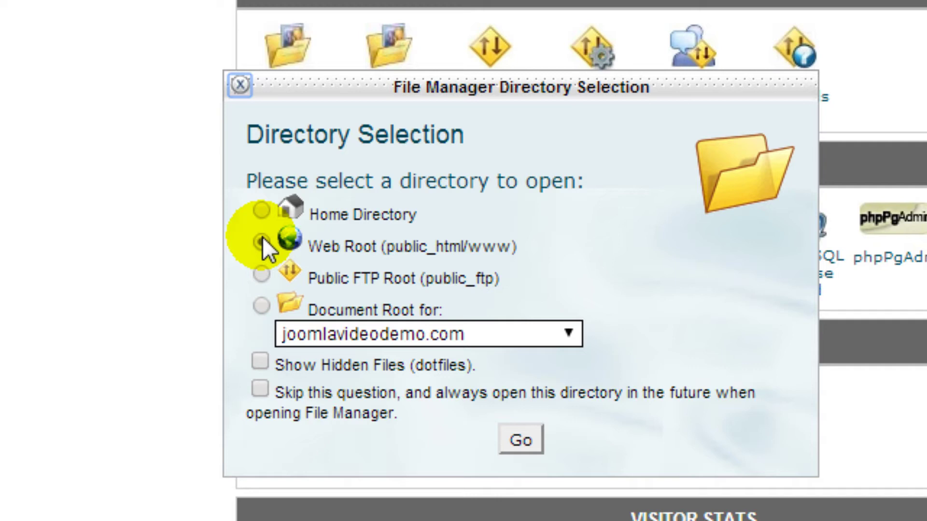
click(520, 439)
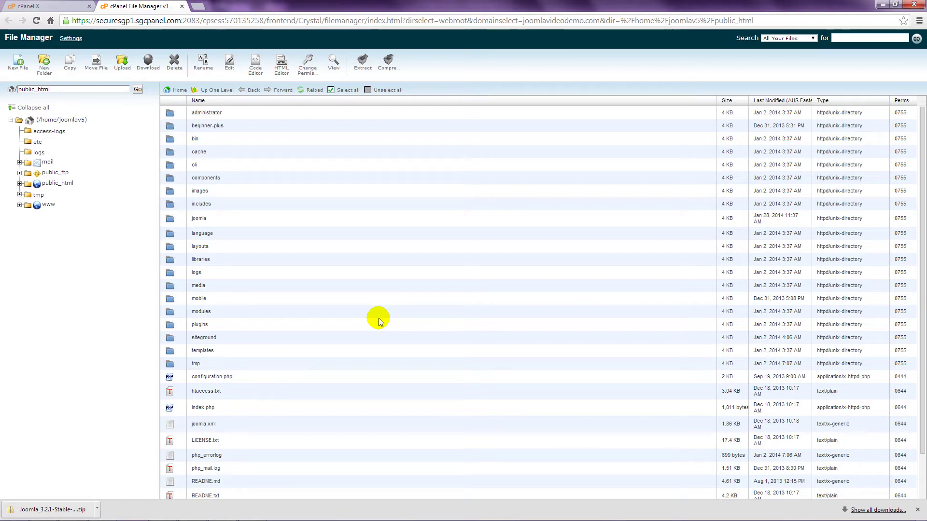
- Expand public_html in the left folder tree
click(20, 184)
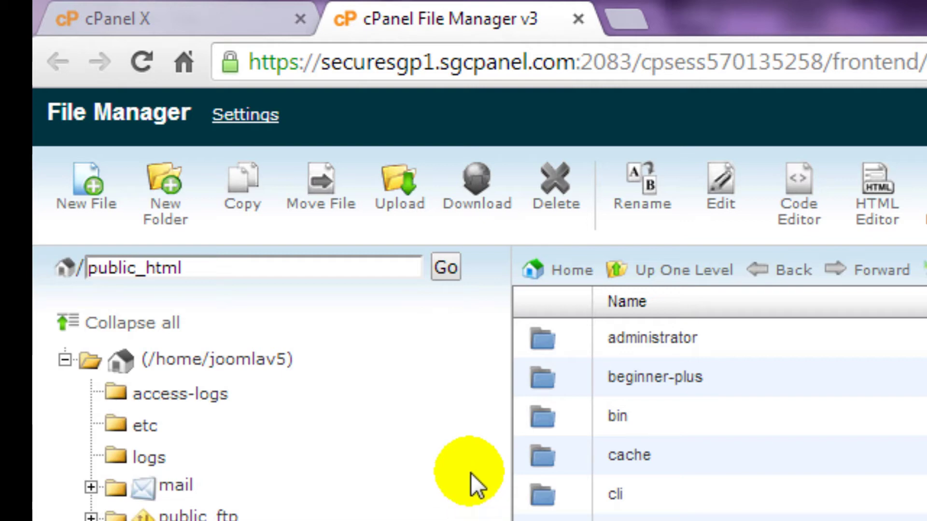
- Create a new folder named newsite inside public_html
click(179, 217)
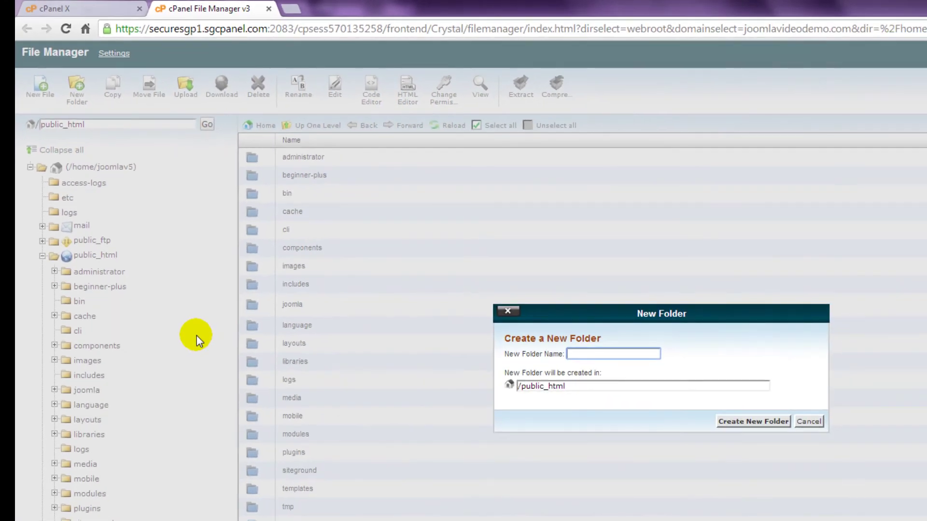
text(newsite)
click(746, 422)
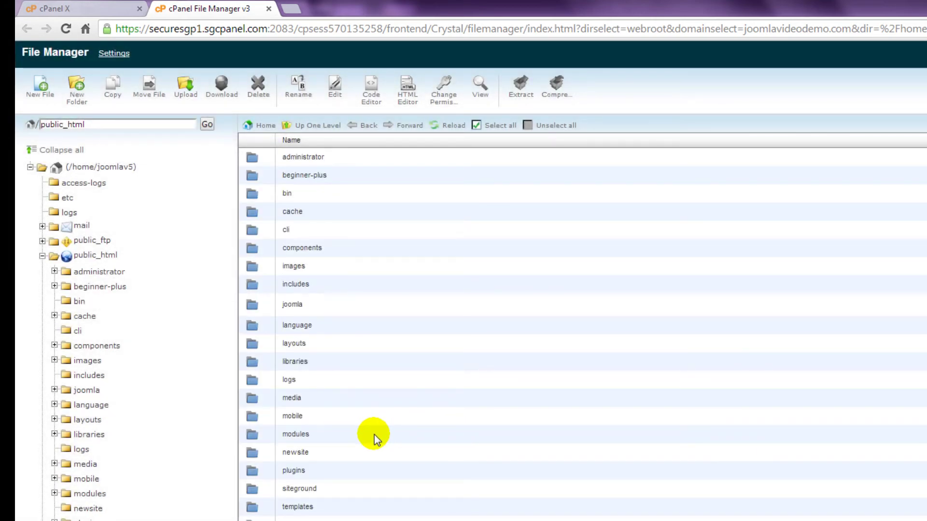
- Select the newsite folder and bring up the Upload page targeting it
double_click(253, 452)
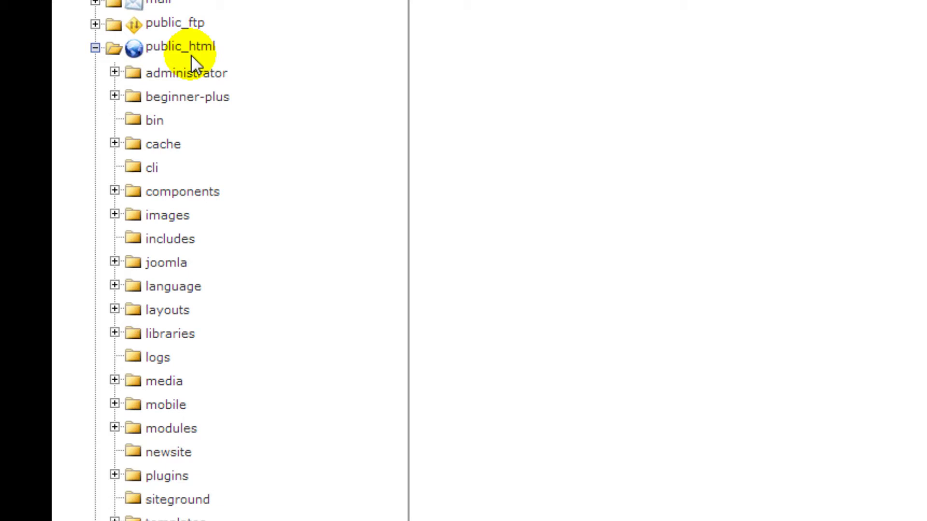
click(182, 47)
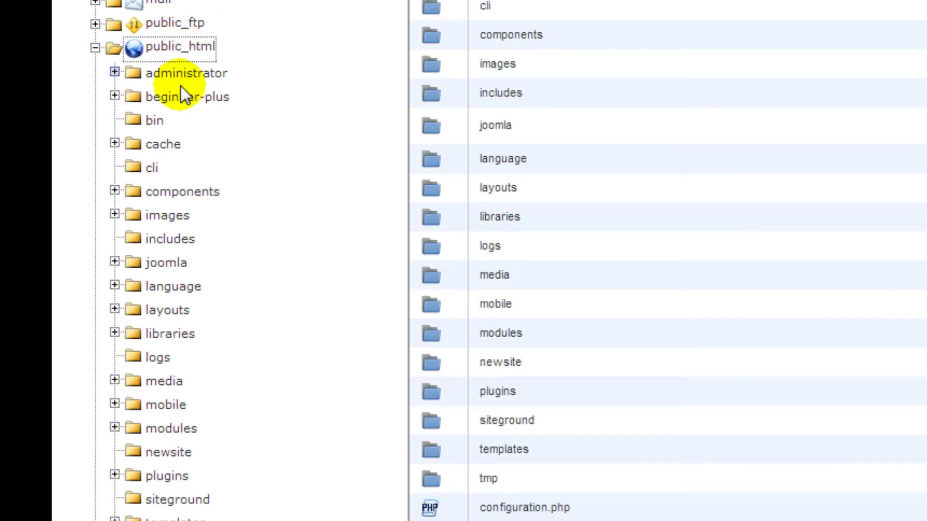
click(175, 458)
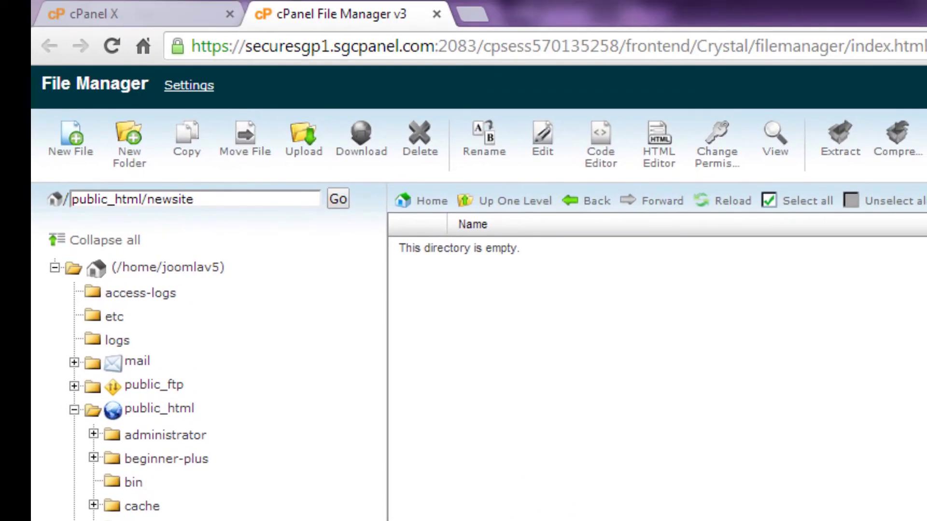
click(303, 156)
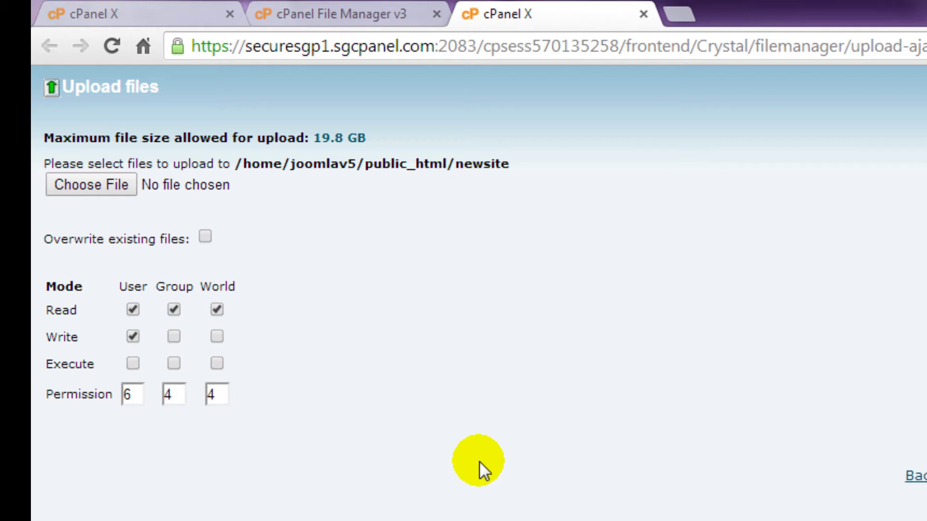
- Upload Joomla_3.2.1-Stable-Full_Package.zip from the computer into newsite
click(106, 186)
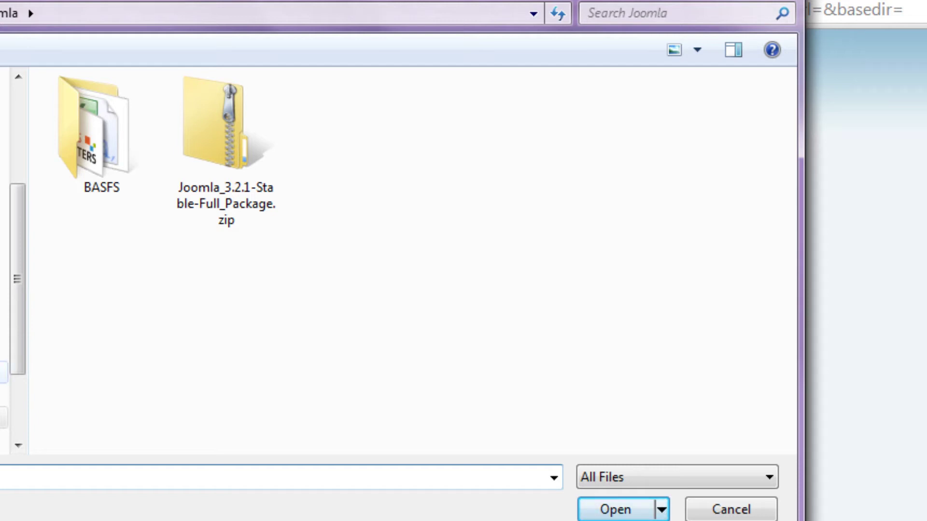
double_click(215, 164)
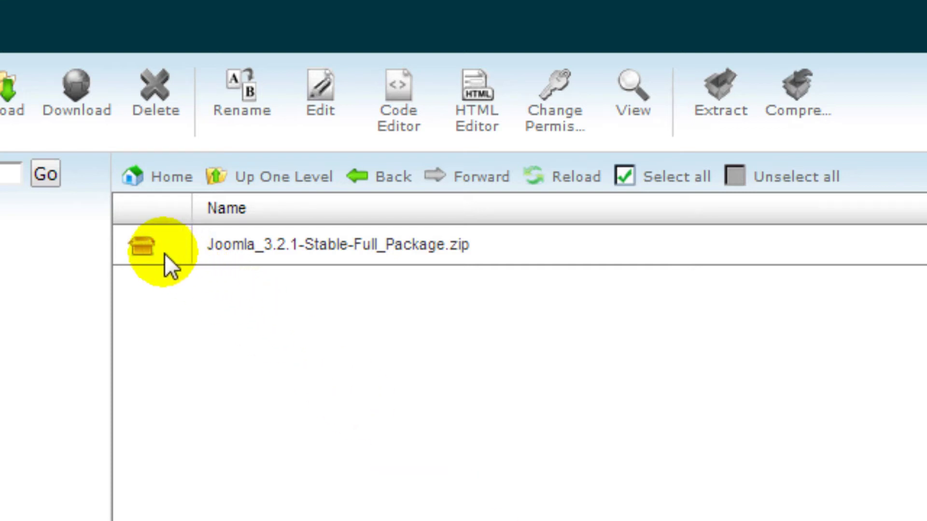
- Extract the Joomla zip into /public_html/newsite and close the results list
click(150, 244)
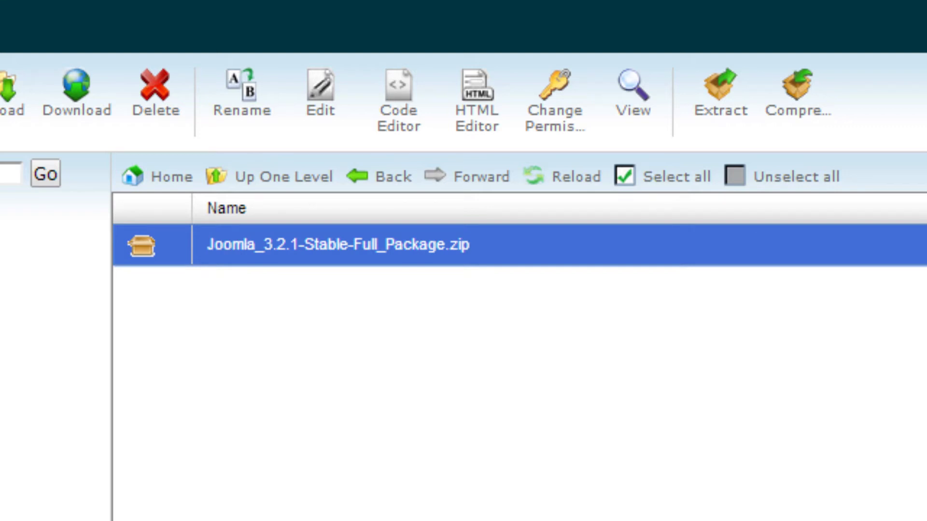
click(717, 110)
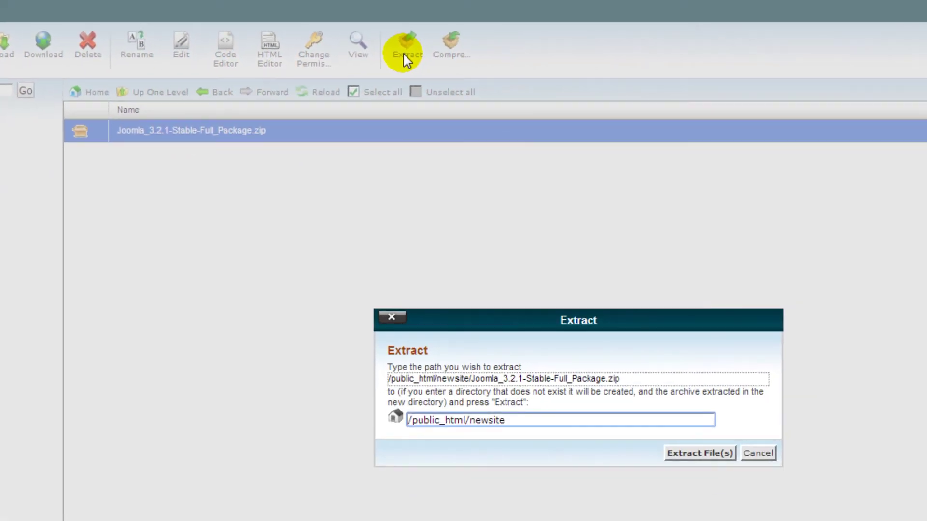
click(692, 453)
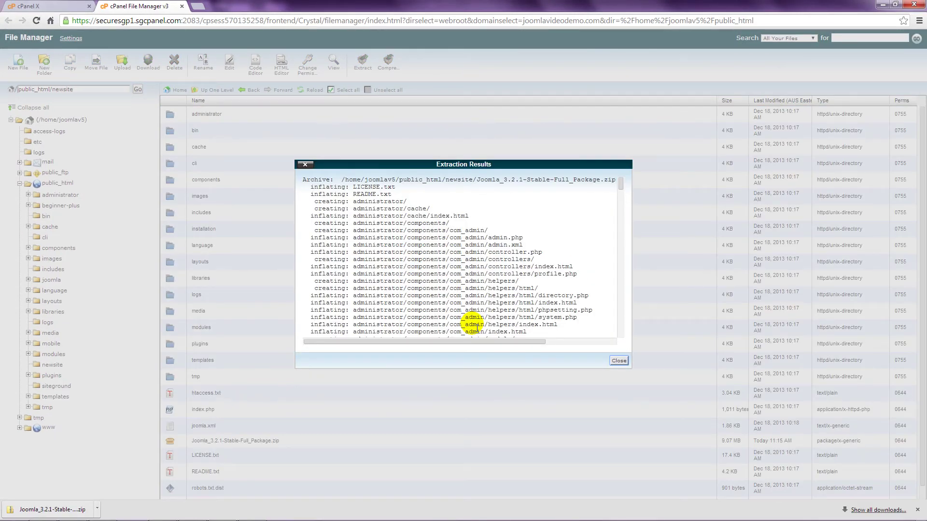
click(619, 361)
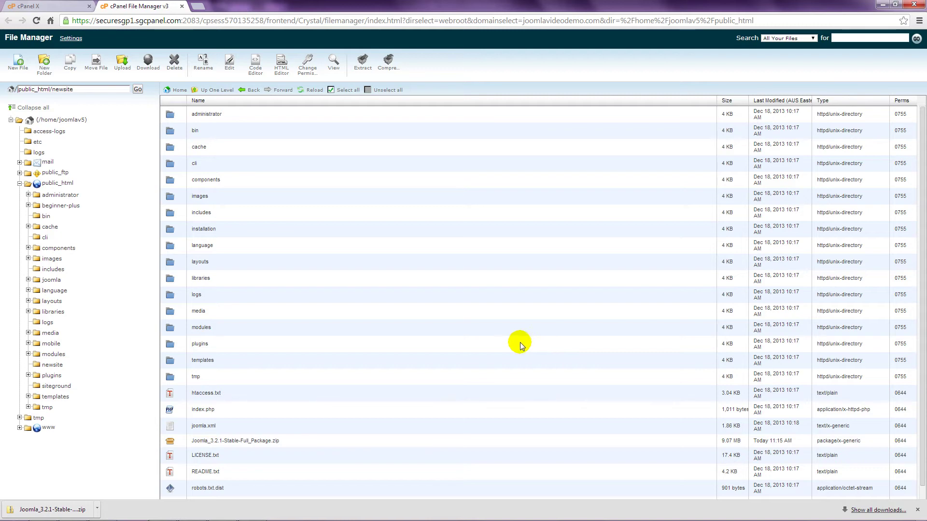
- Delete Joomla_3.2.1-Stable-Full_Package.zip from the newsite folder
scroll(296, 312, down, 1)
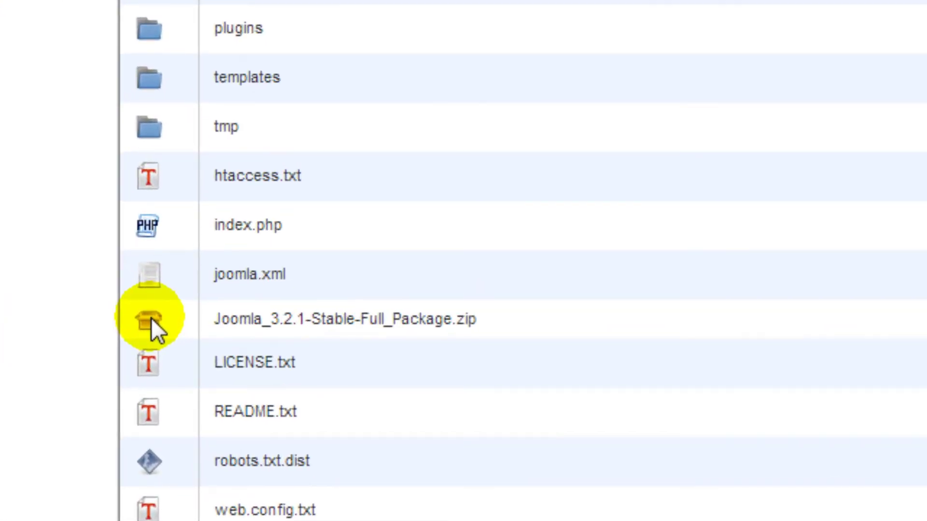
click(152, 319)
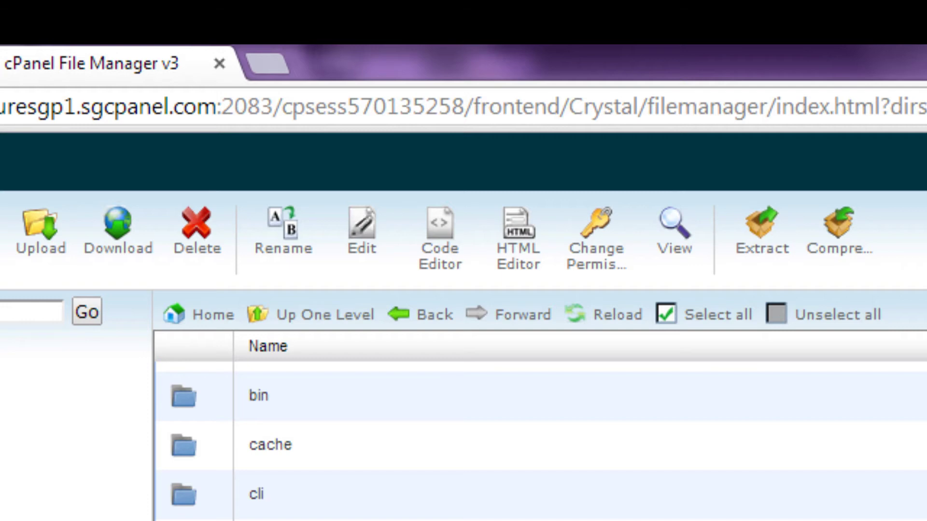
click(198, 244)
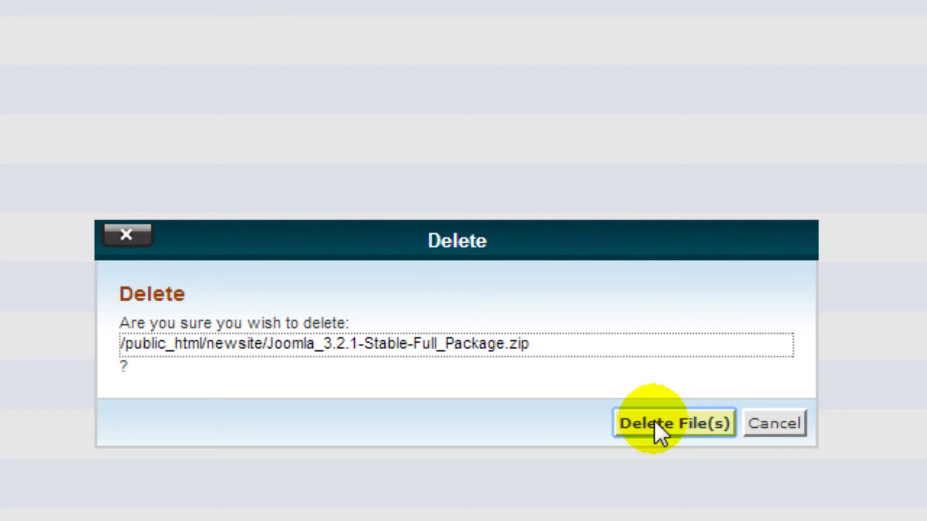
click(653, 421)
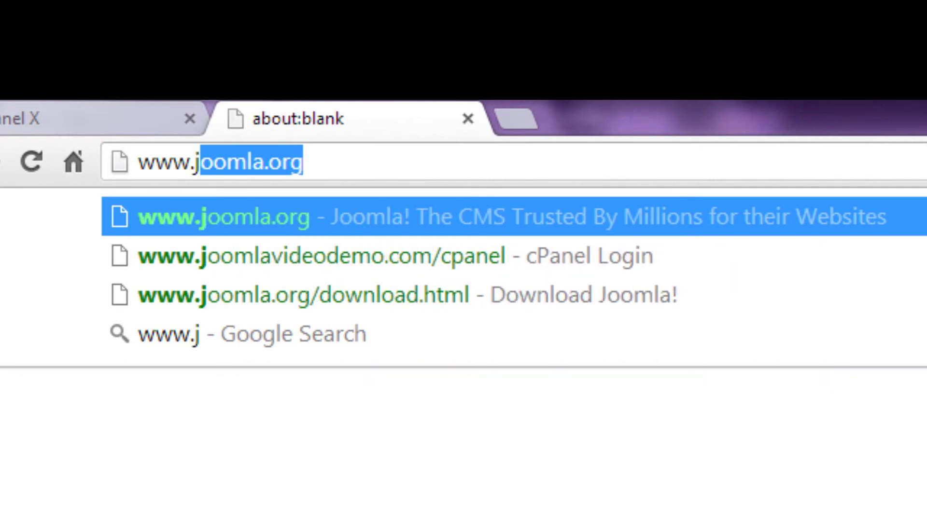
text(lavide)
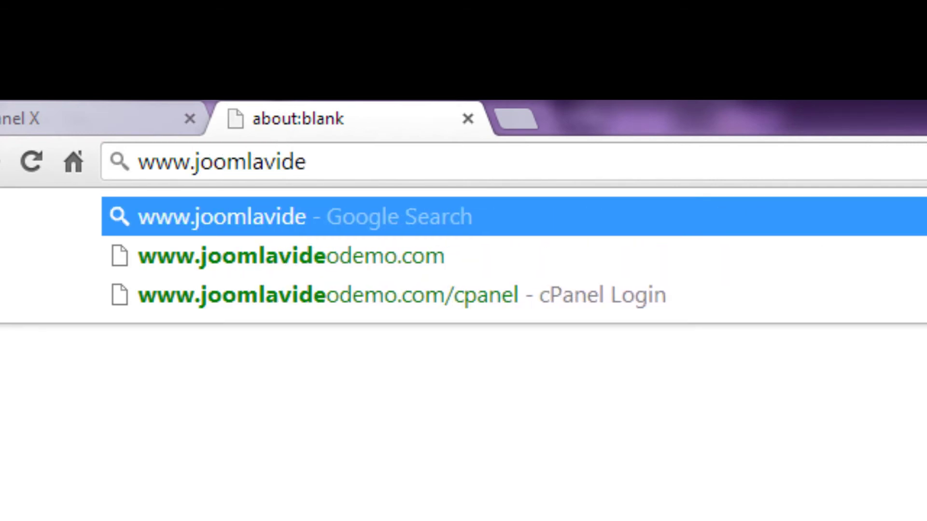
text(odemo)
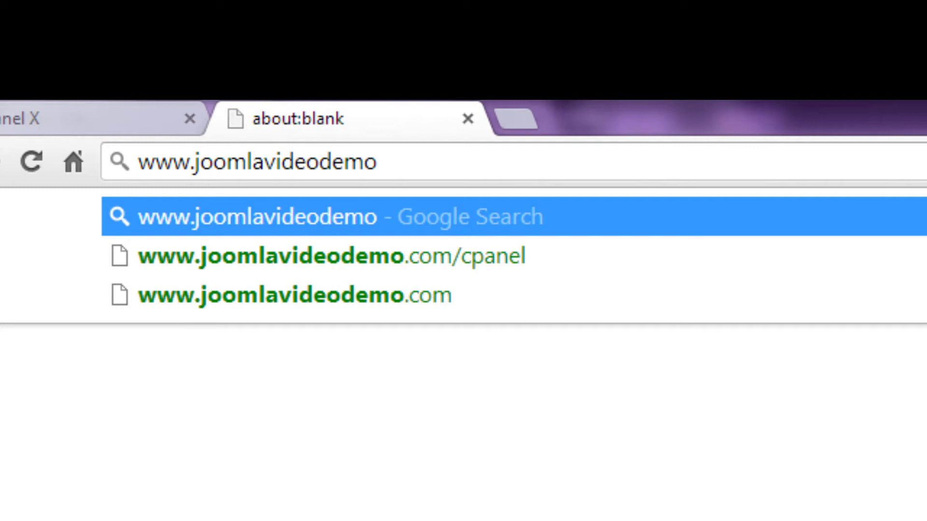
text(.com/newsi)
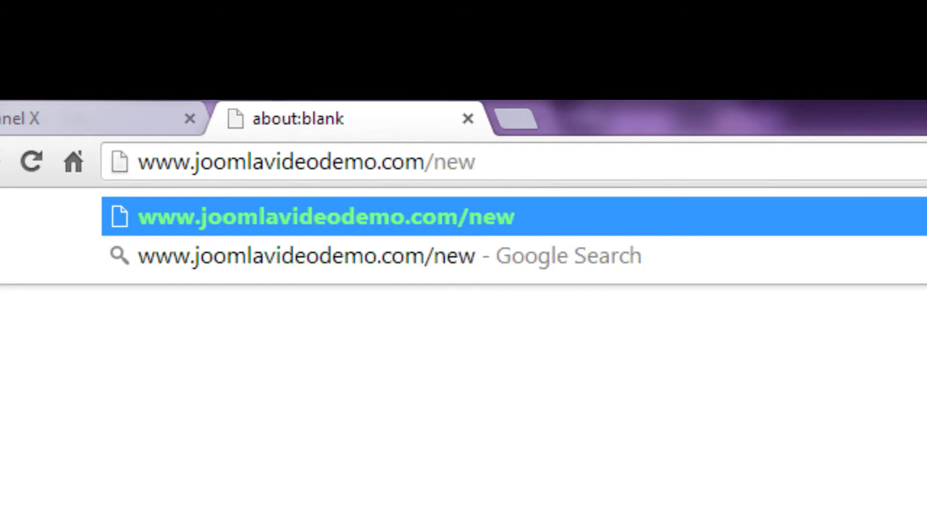
text(te)
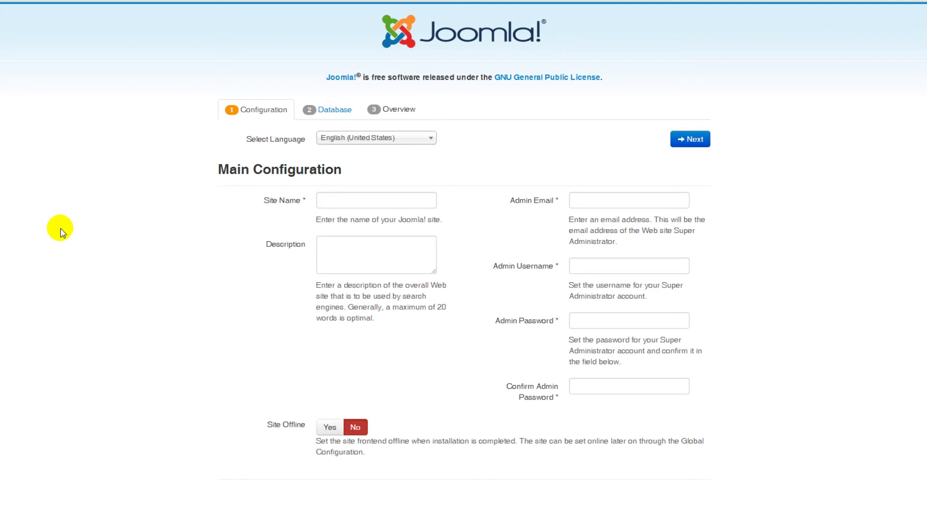
- Enter 'Joomla Video Demo' as the site name and fill in the administrator's e-mail address
click(336, 207)
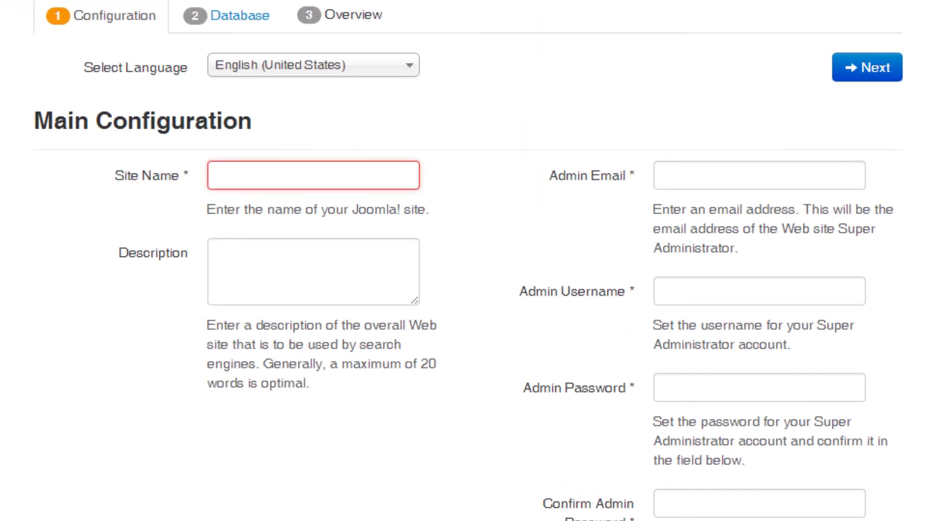
text(J)
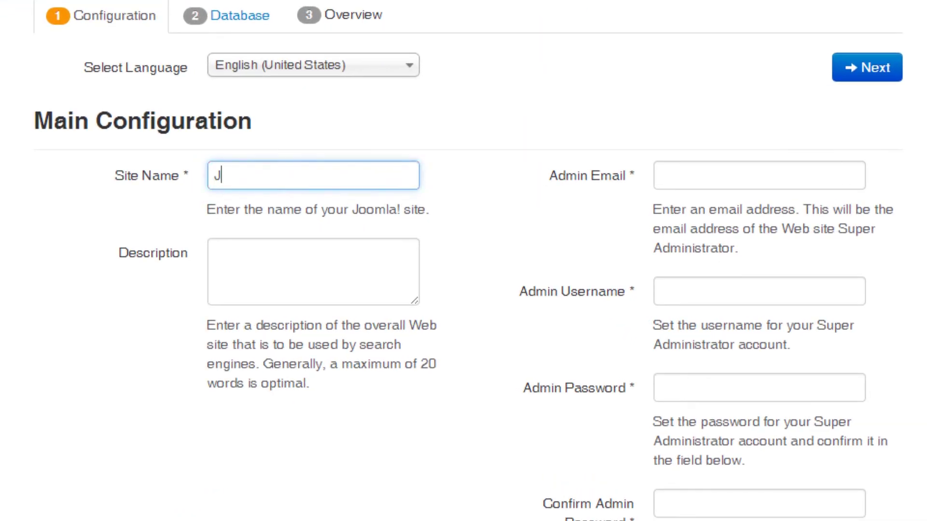
text(oomla Video Demo)
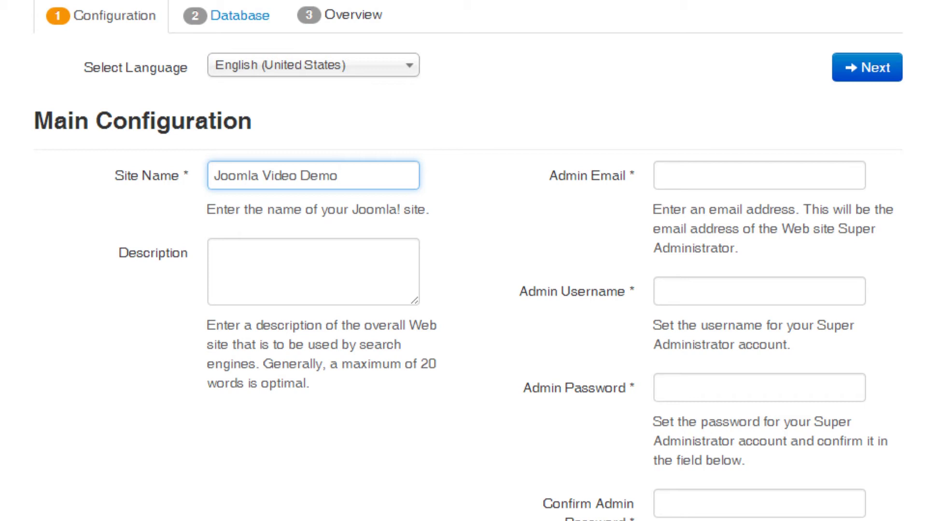
click(707, 188)
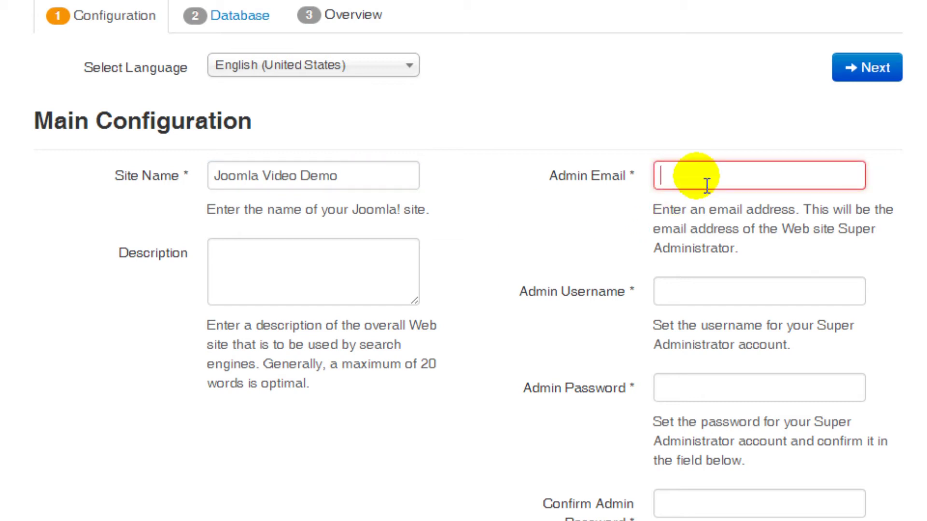
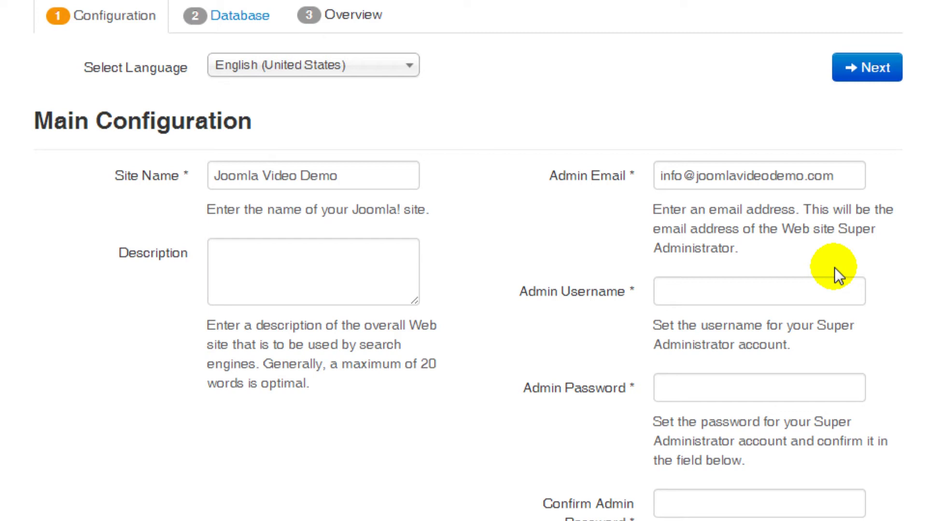
- Fill in the admin username and enter the admin password twice to confirm it
click(682, 289)
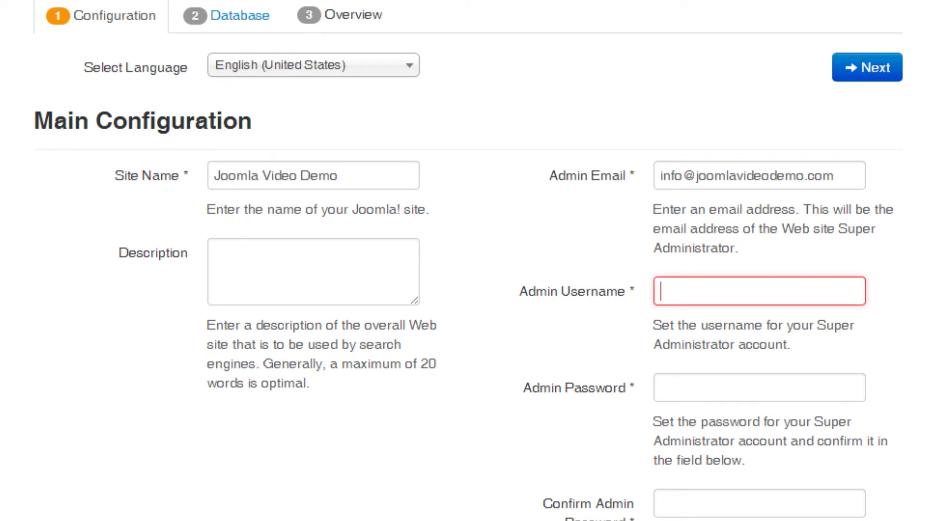
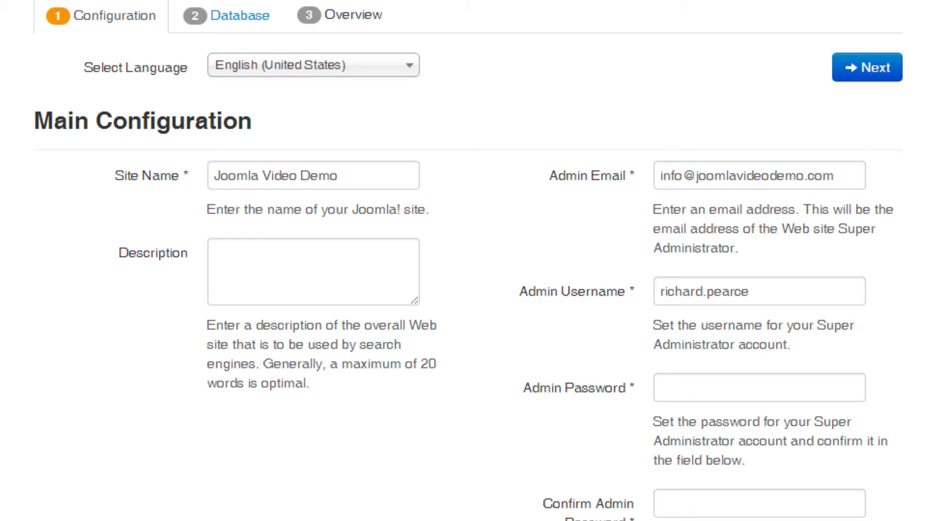
click(695, 386)
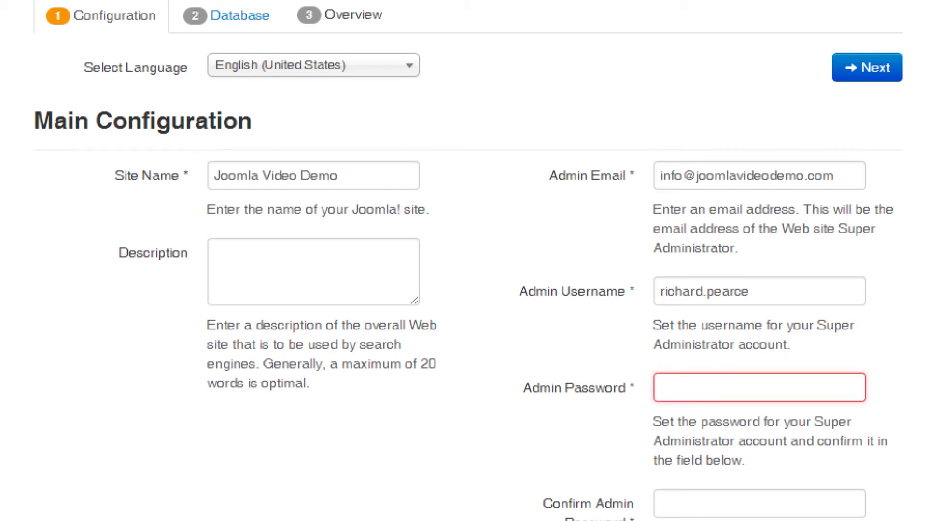
text(password1)
key(Tab)
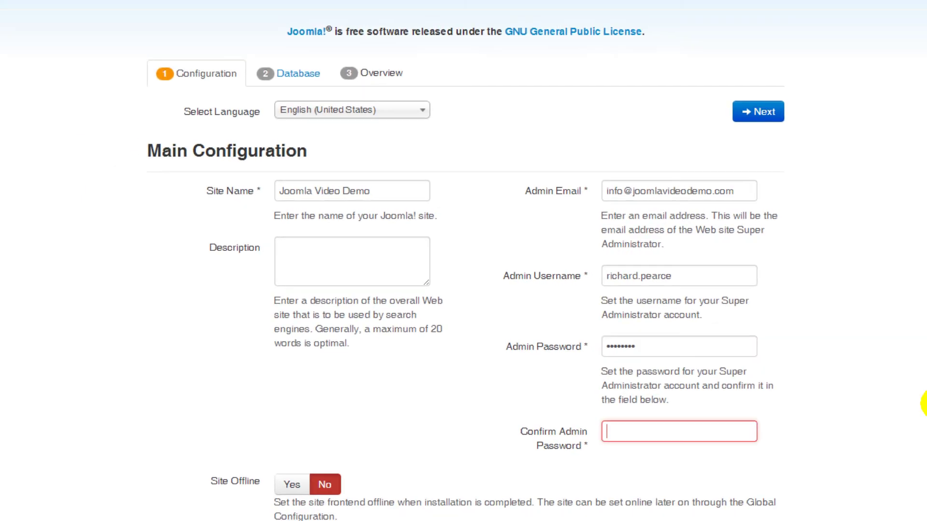
text(passwo)
text(rd1)
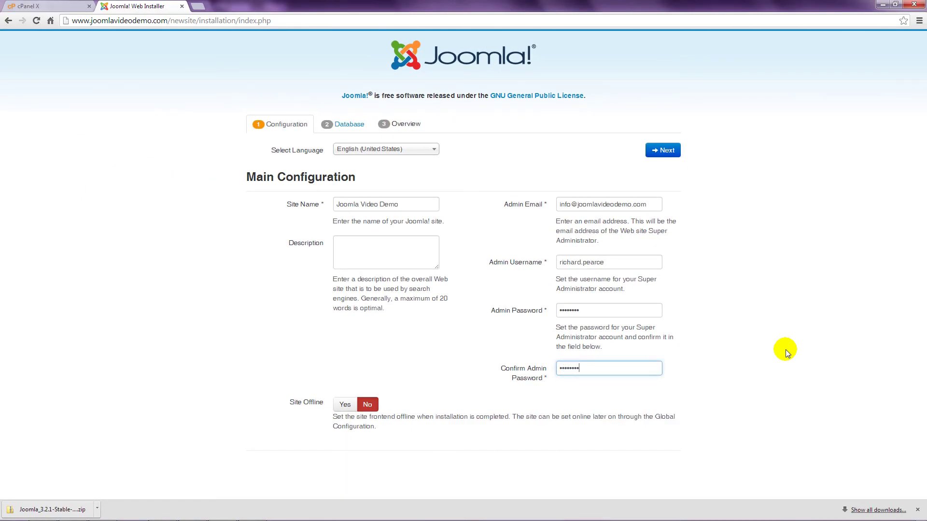
click(786, 350)
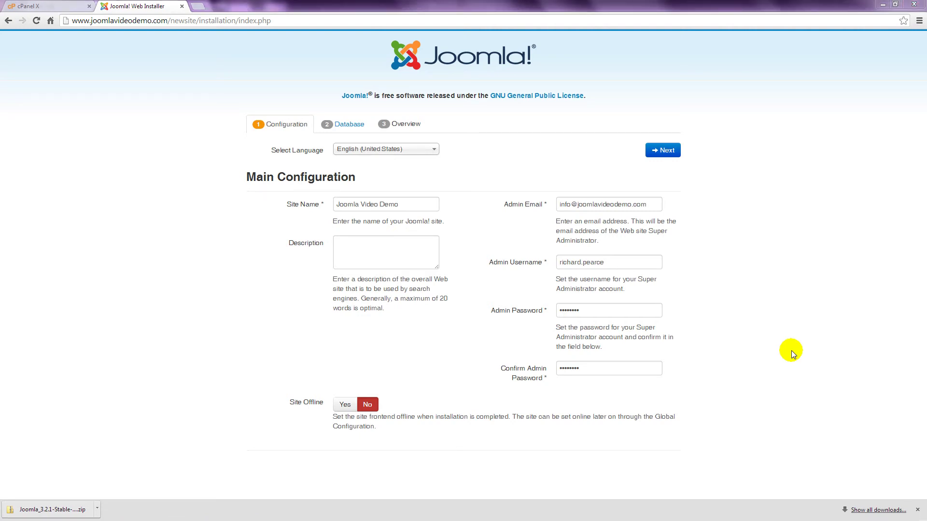
- Submit the main configuration and keep MySQLi as the database type on the database step
click(670, 151)
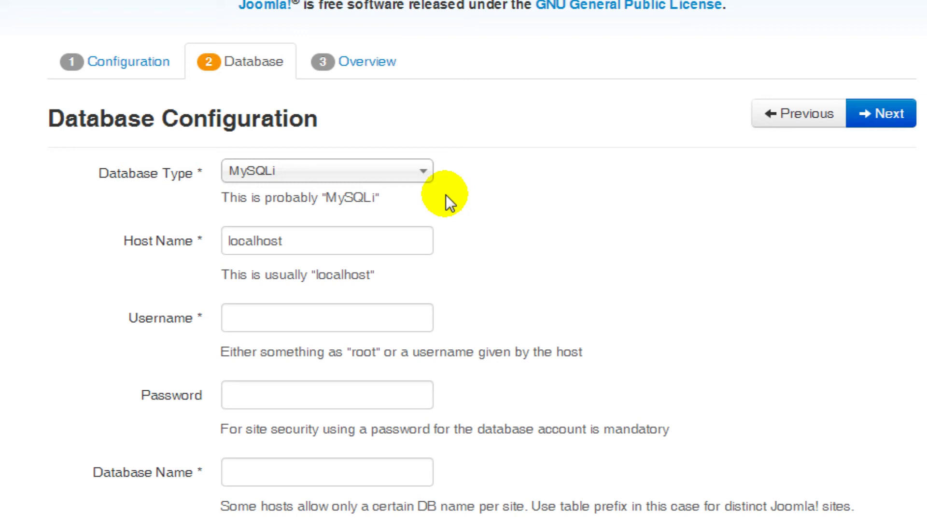
click(419, 173)
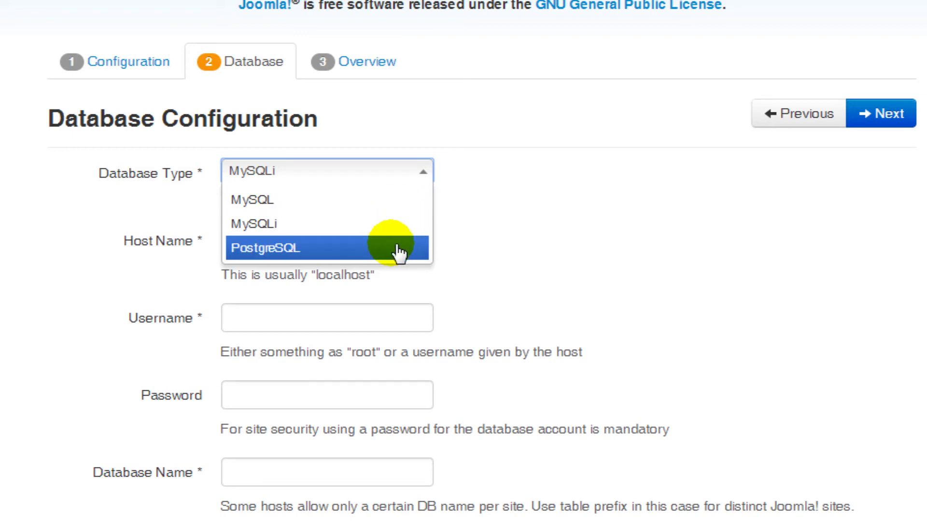
click(395, 224)
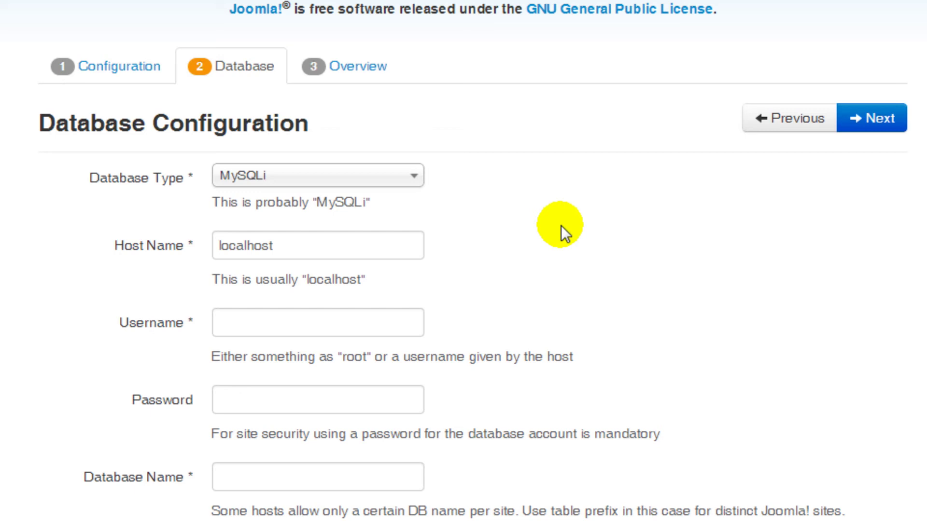
- Enter the database username, the database password and the database name
click(410, 322)
text(j)
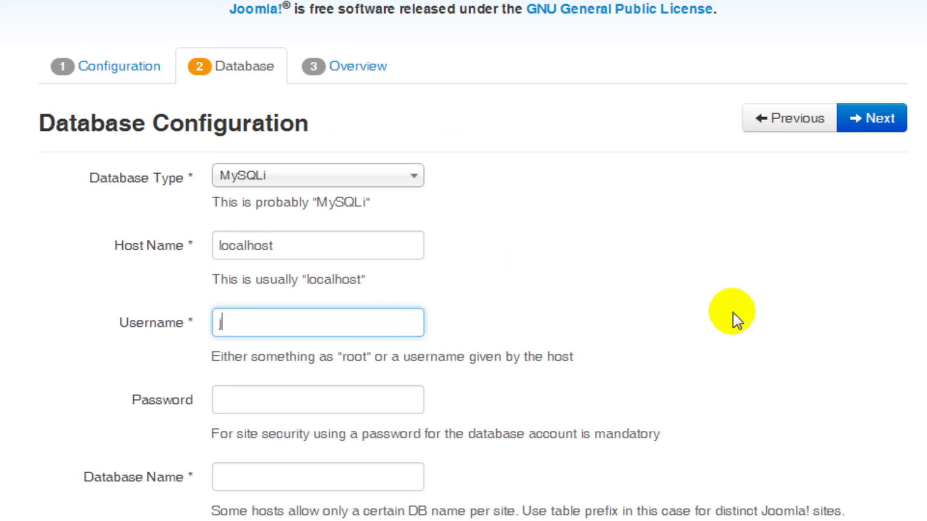
text(oomlav5_sydne)
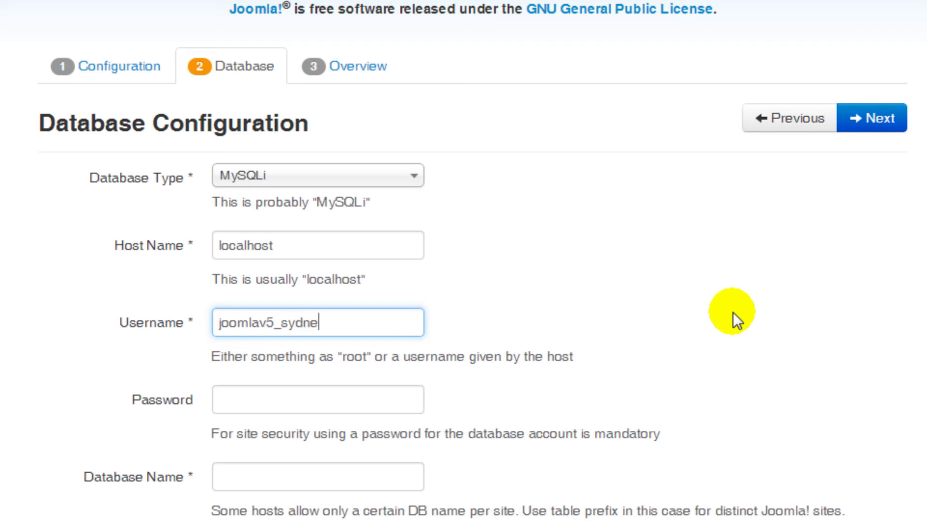
text(y)
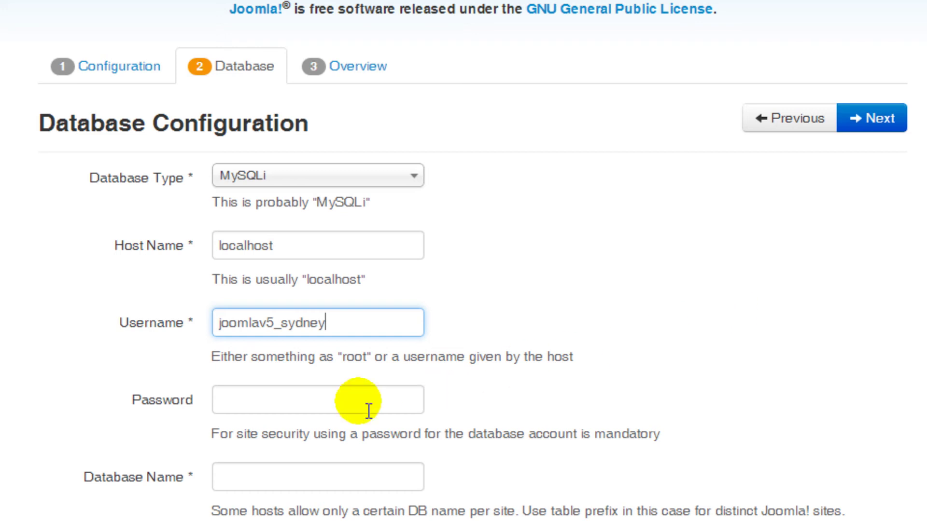
click(290, 407)
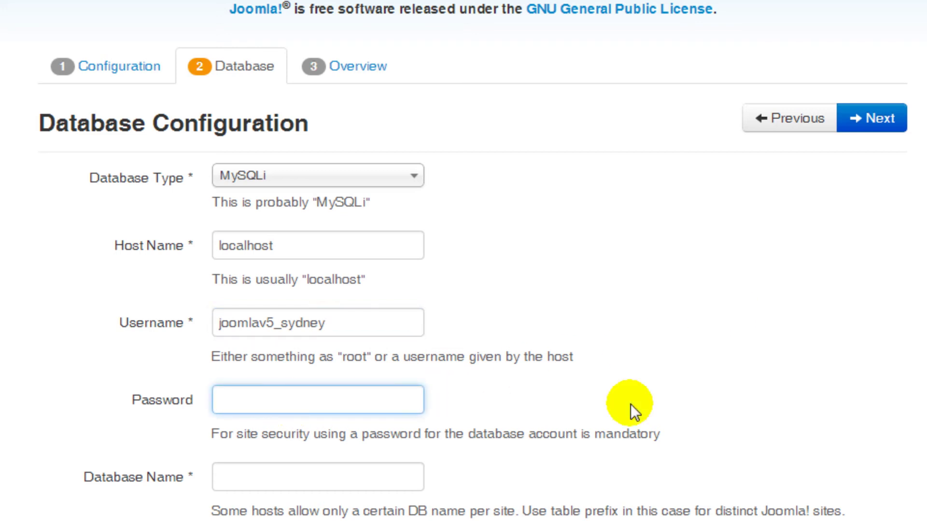
text(••••••••••)
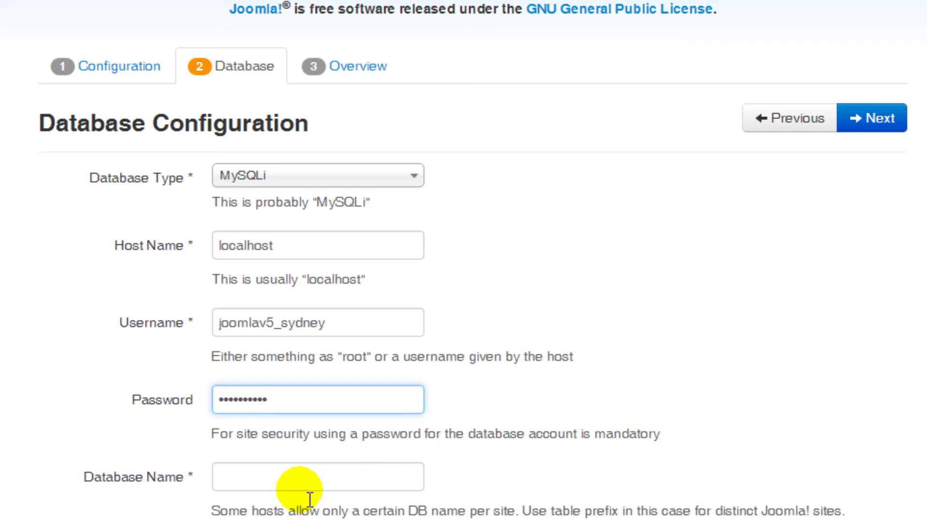
click(299, 483)
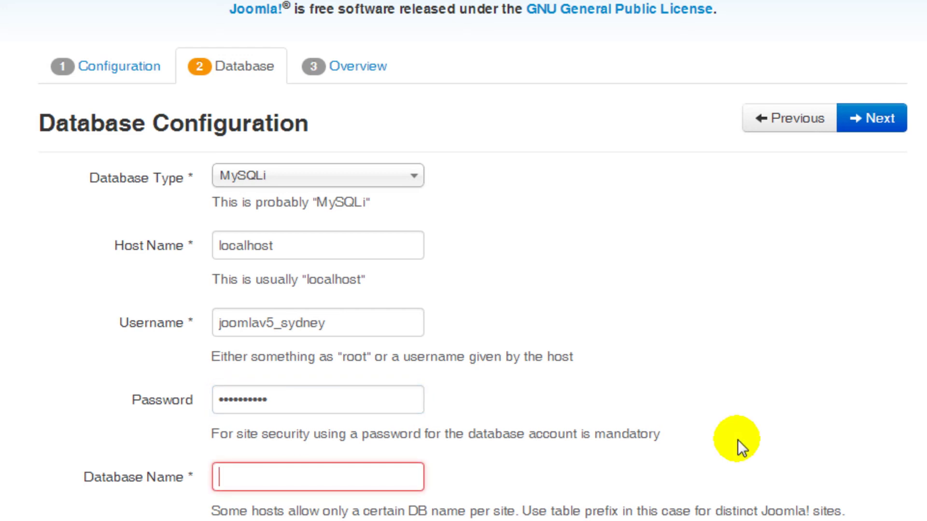
text(joomla)
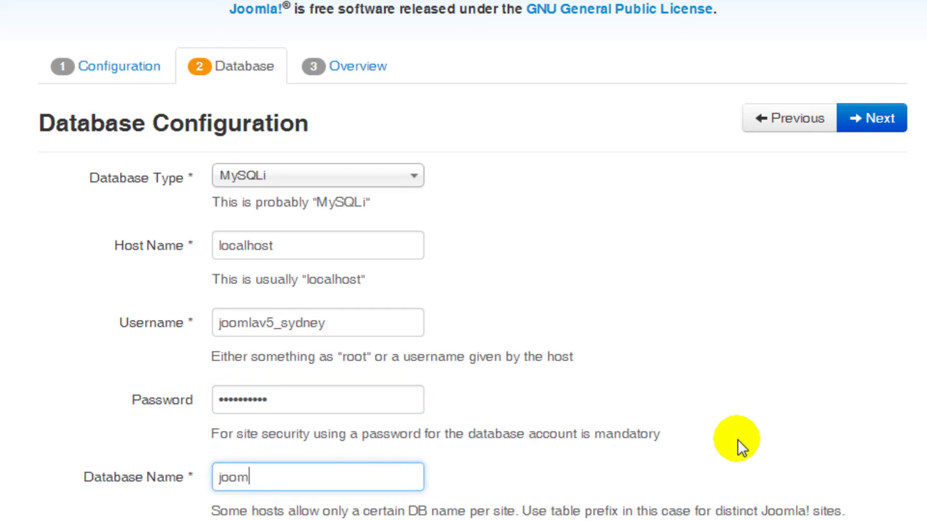
text(v5_australia)
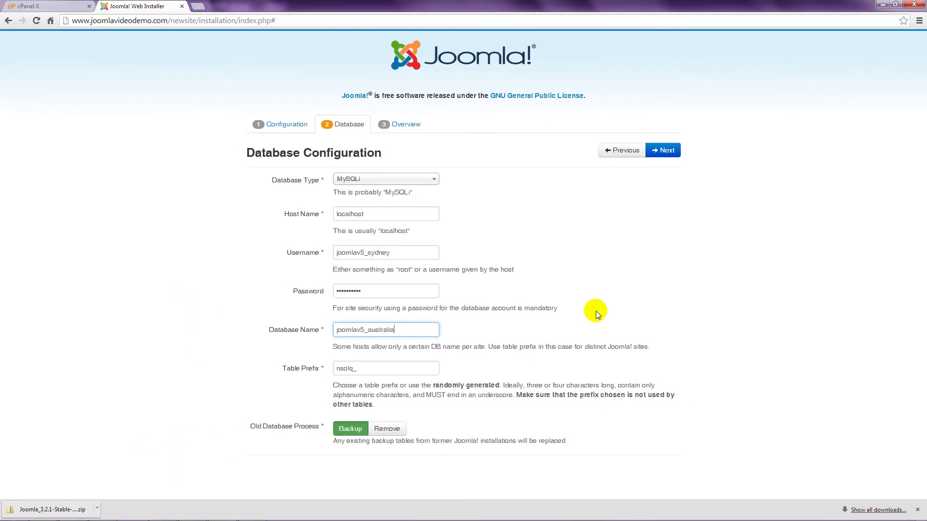
- Submit the database settings, choose Learn Joomla English (GB) sample data, and e-mail the configuration without passwords
click(675, 152)
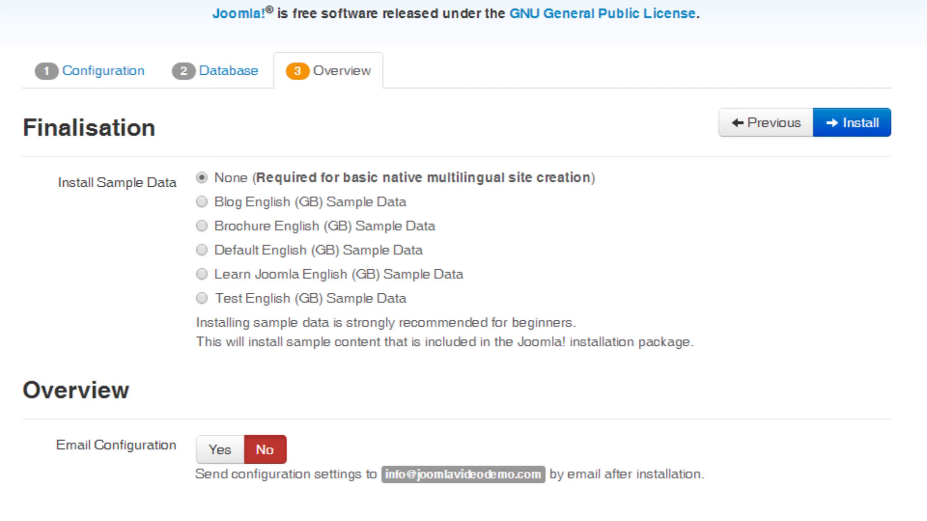
click(202, 274)
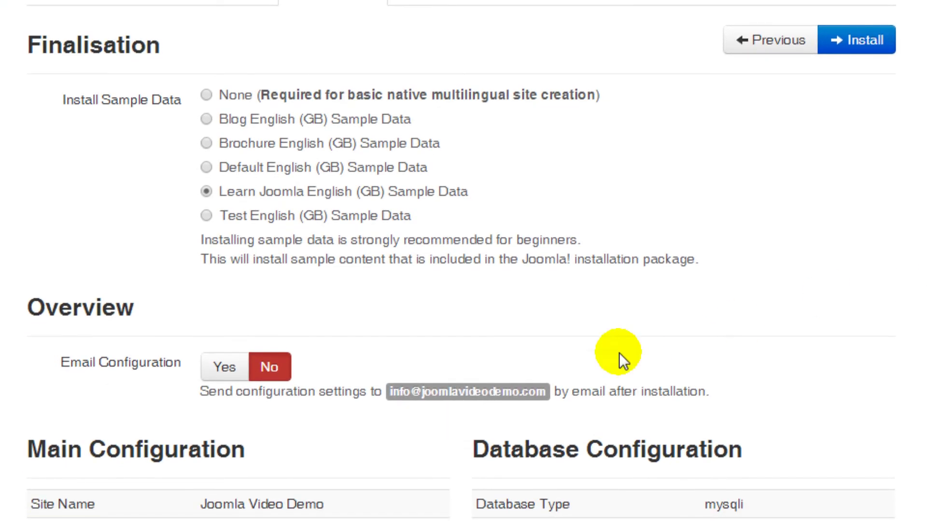
click(225, 371)
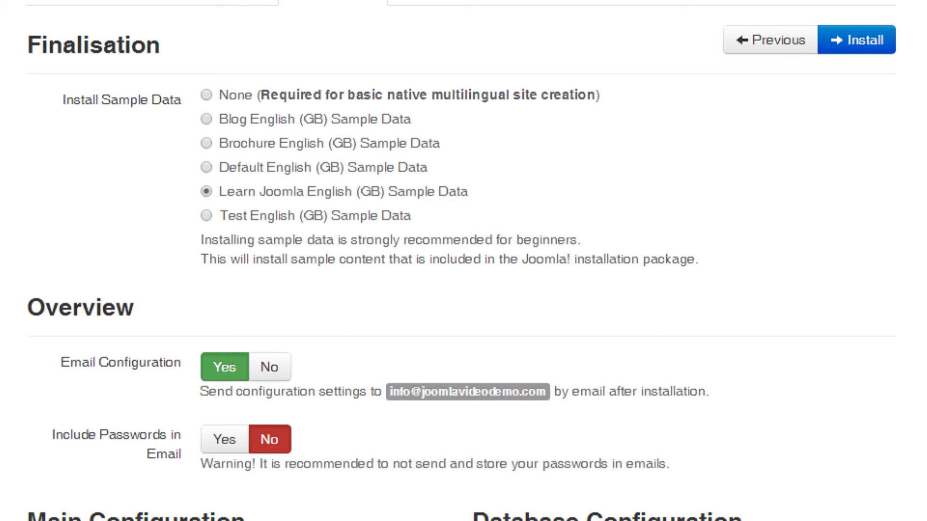
click(225, 438)
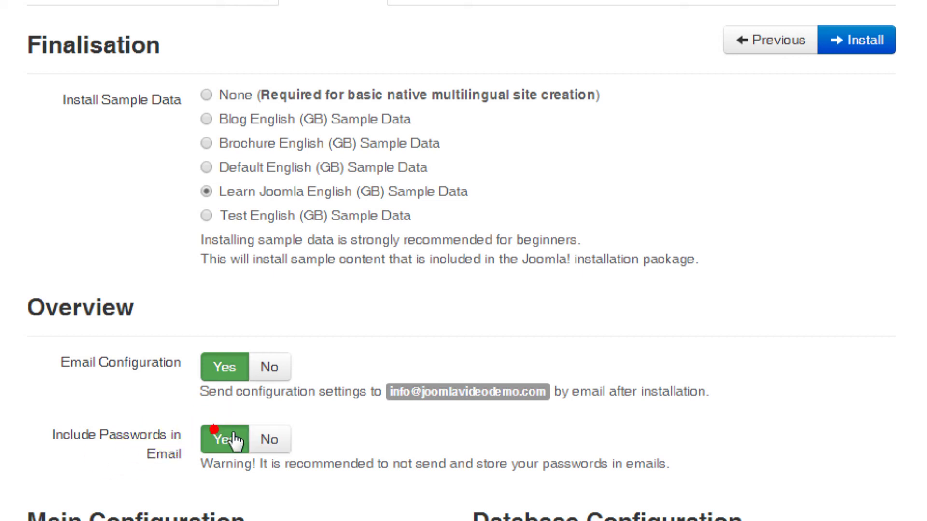
click(271, 440)
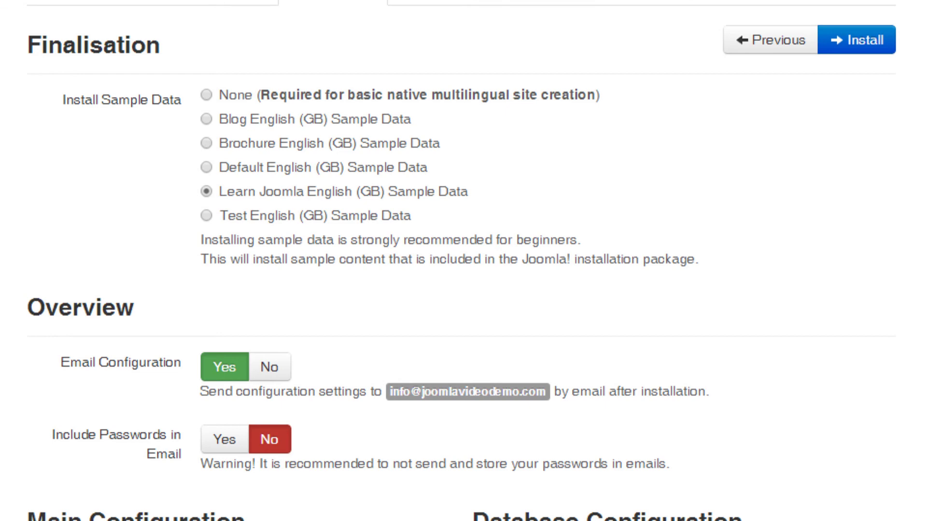
scroll(464, 260, down, 10)
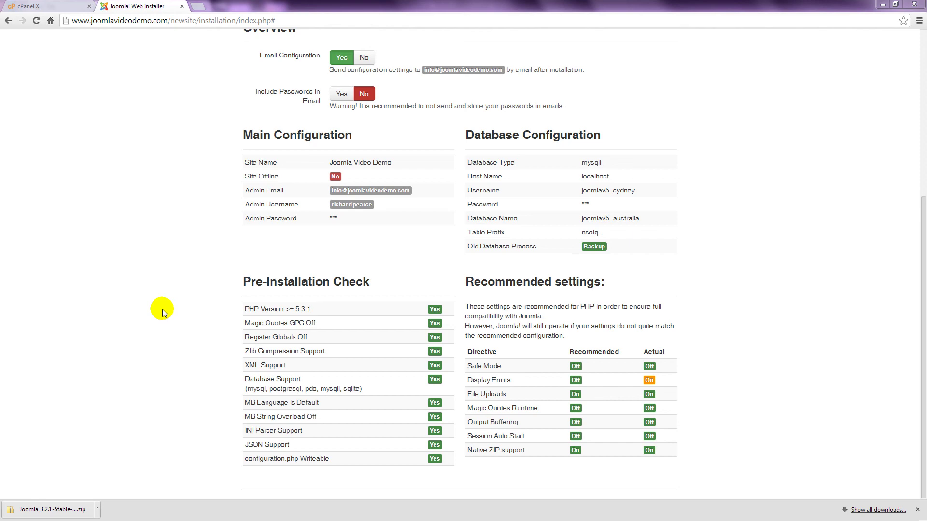
scroll(162, 309, up, 5)
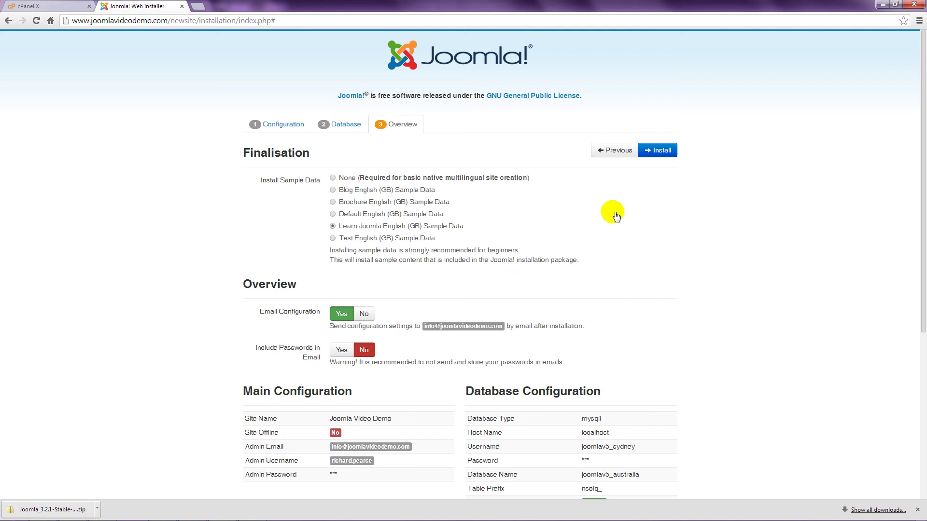
- Start the Joomla installation and let it run to the congratulations page
click(659, 152)
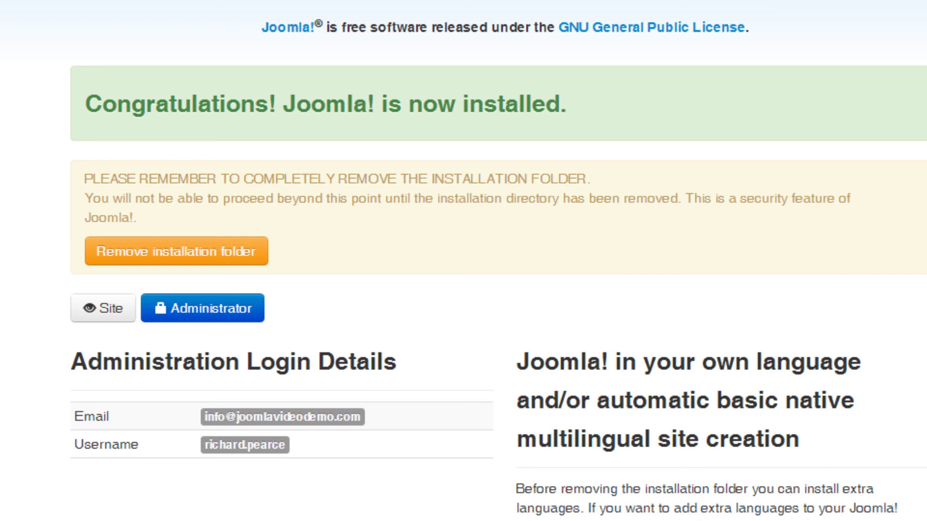
- Delete the installation folder, then view the new site's front end
click(225, 256)
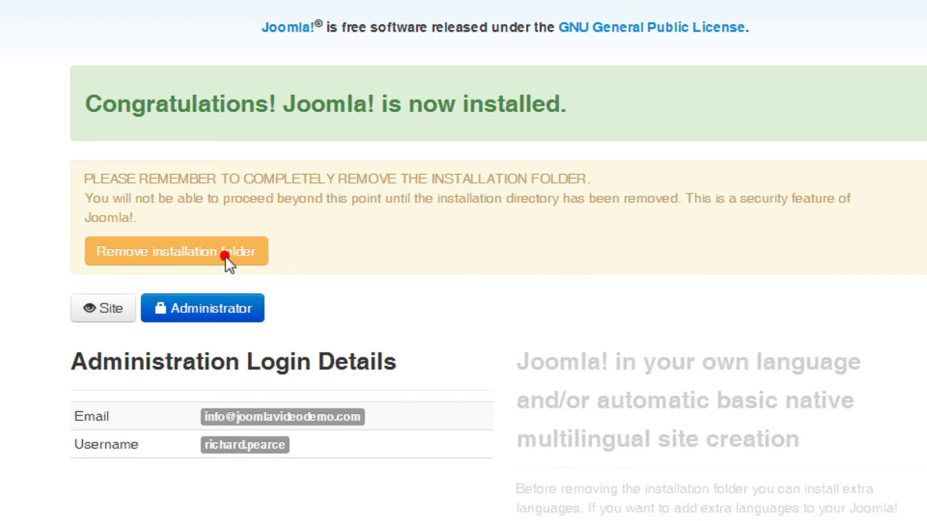
click(103, 311)
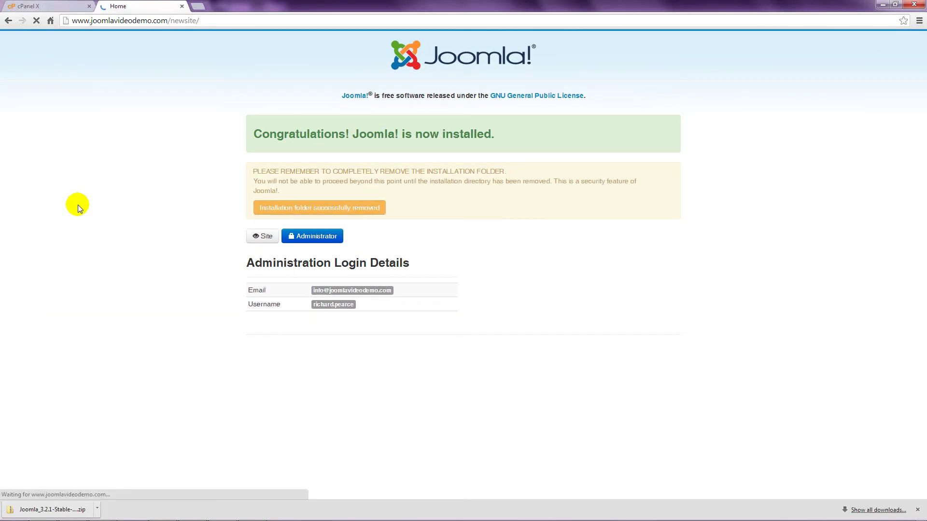